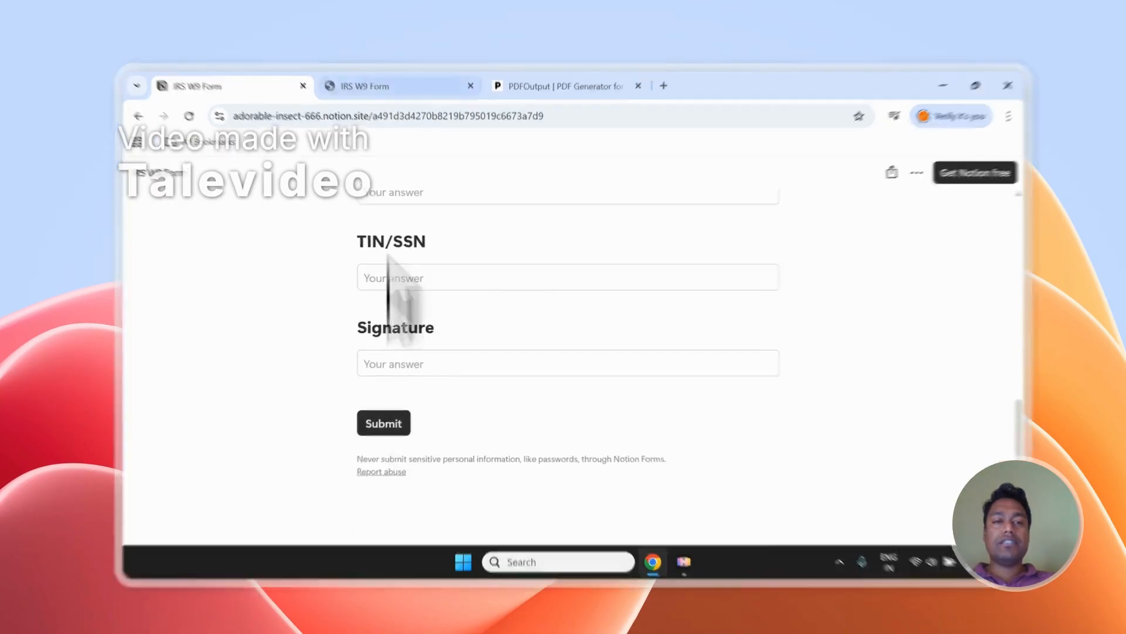
- Go to the IRS W9 Form responses in Notion, select Entry-1 and Entry-2, and clear the selection
click(368, 82)
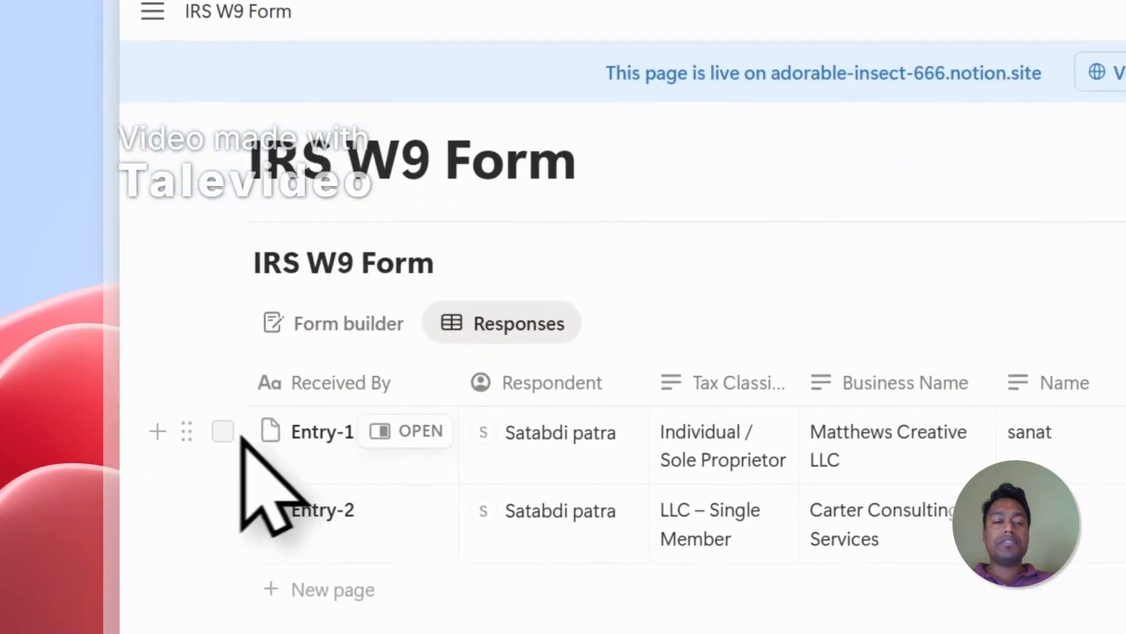
click(223, 432)
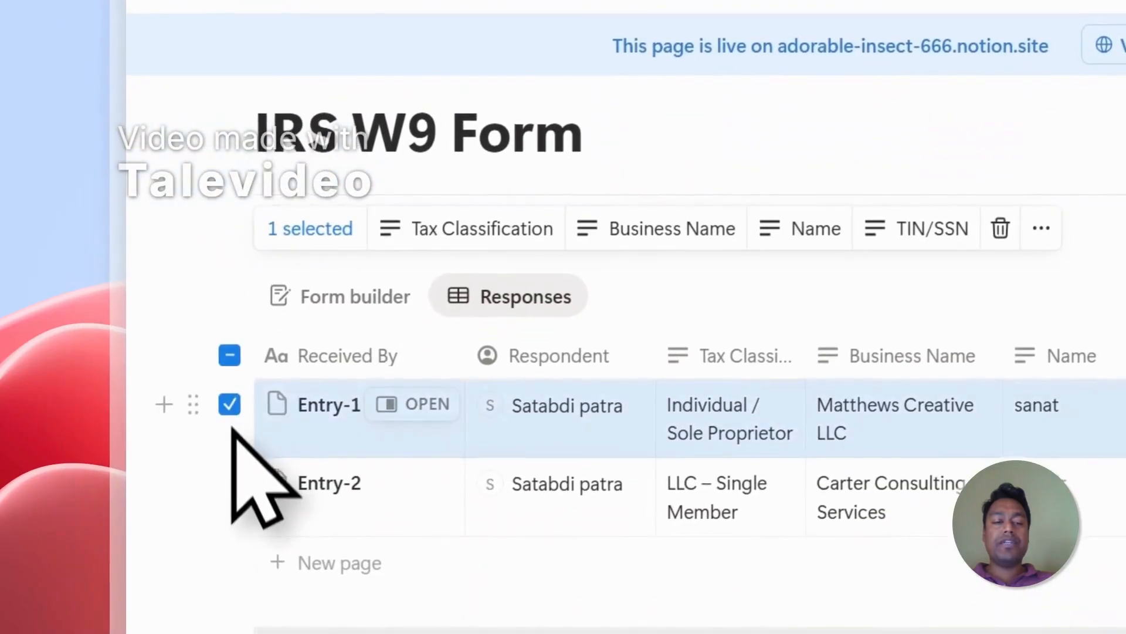
click(223, 508)
click(230, 402)
click(229, 480)
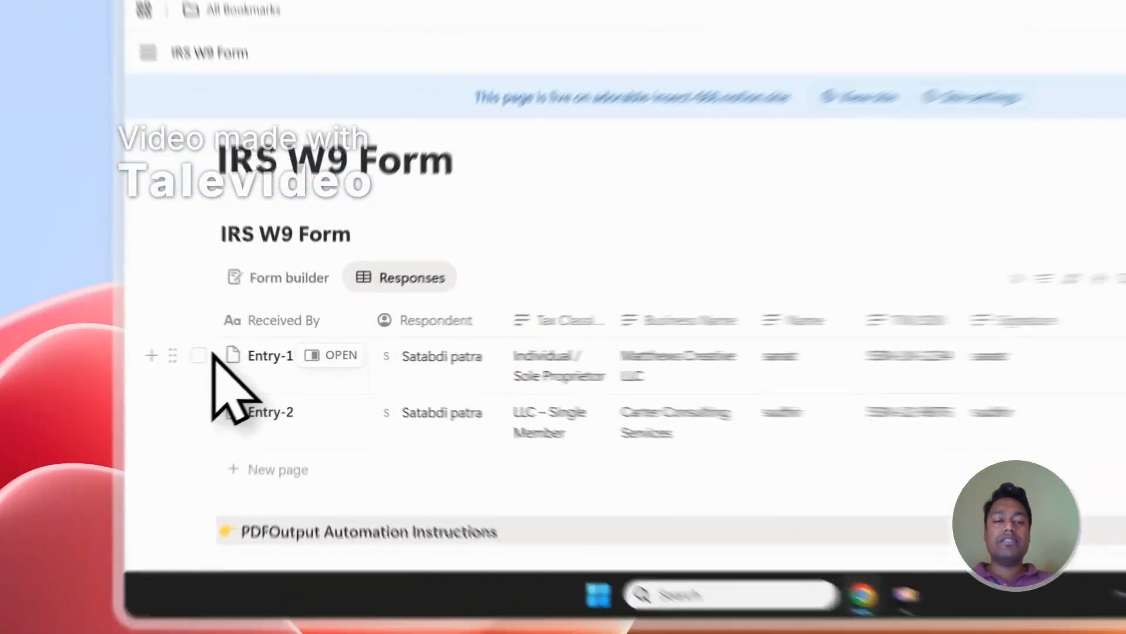
click(179, 380)
click(179, 418)
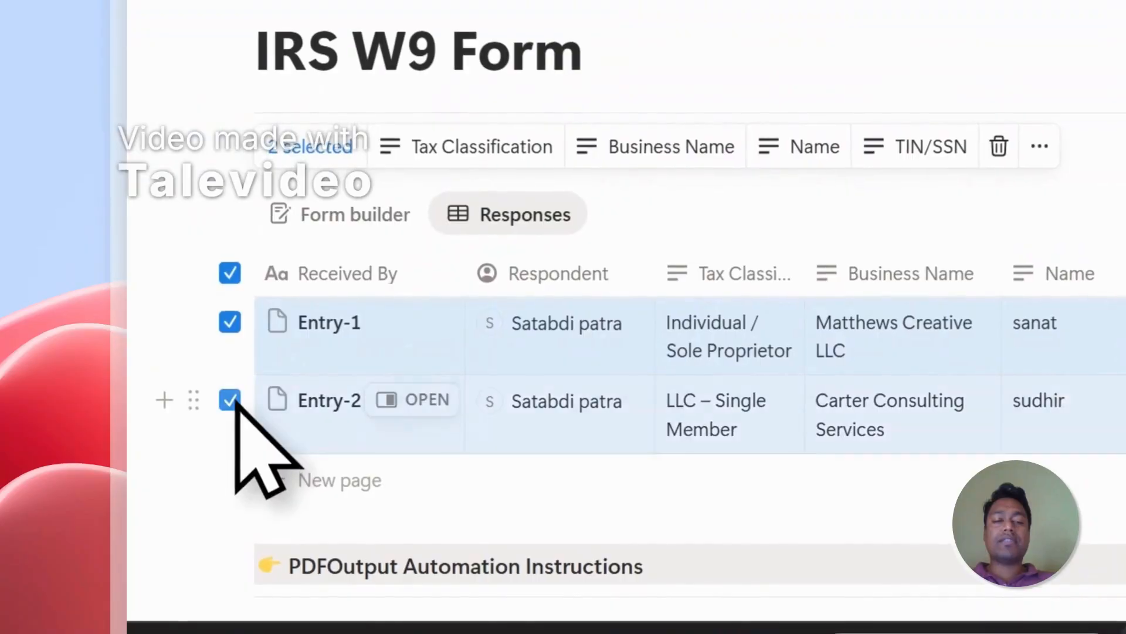
click(232, 276)
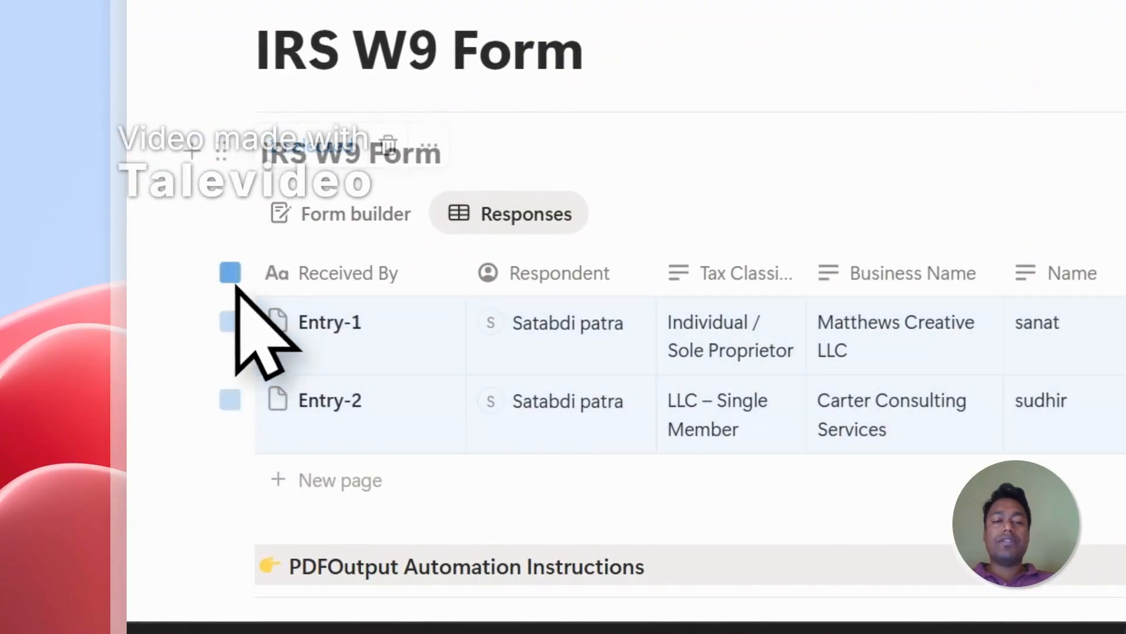
- Examine the PDFOutput homepage's description of generating PDFs from Google Docs with a Notion database, alongside the IRS W9 Form responses
click(748, 7)
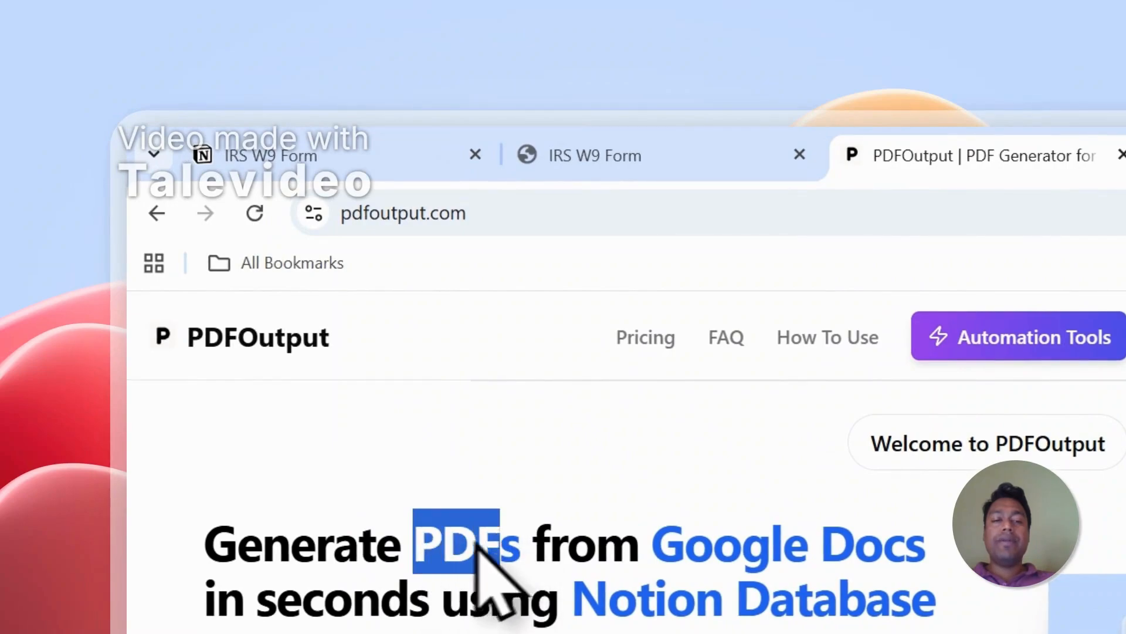
drag(672, 550, 898, 552)
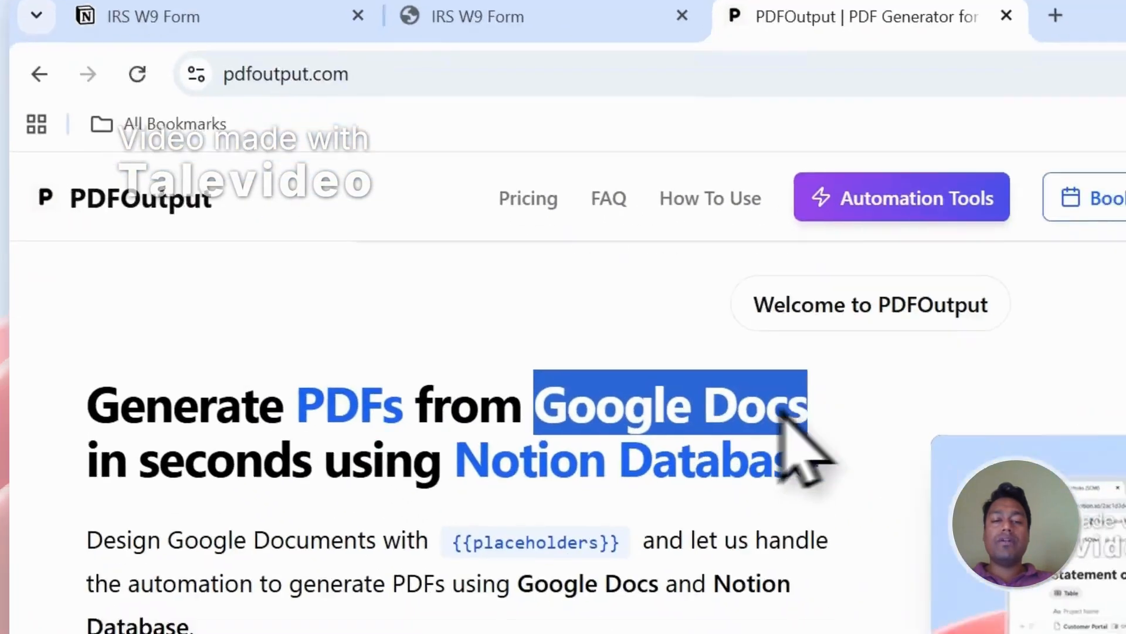
drag(612, 604, 726, 600)
drag(537, 378, 739, 374)
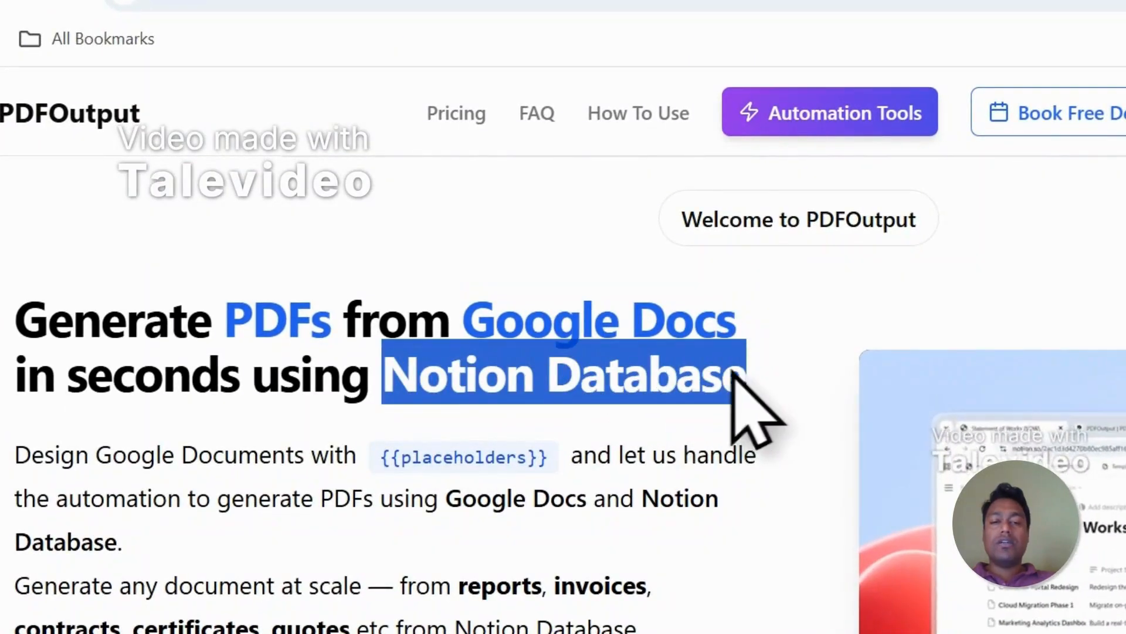
click(511, 333)
drag(470, 325, 701, 328)
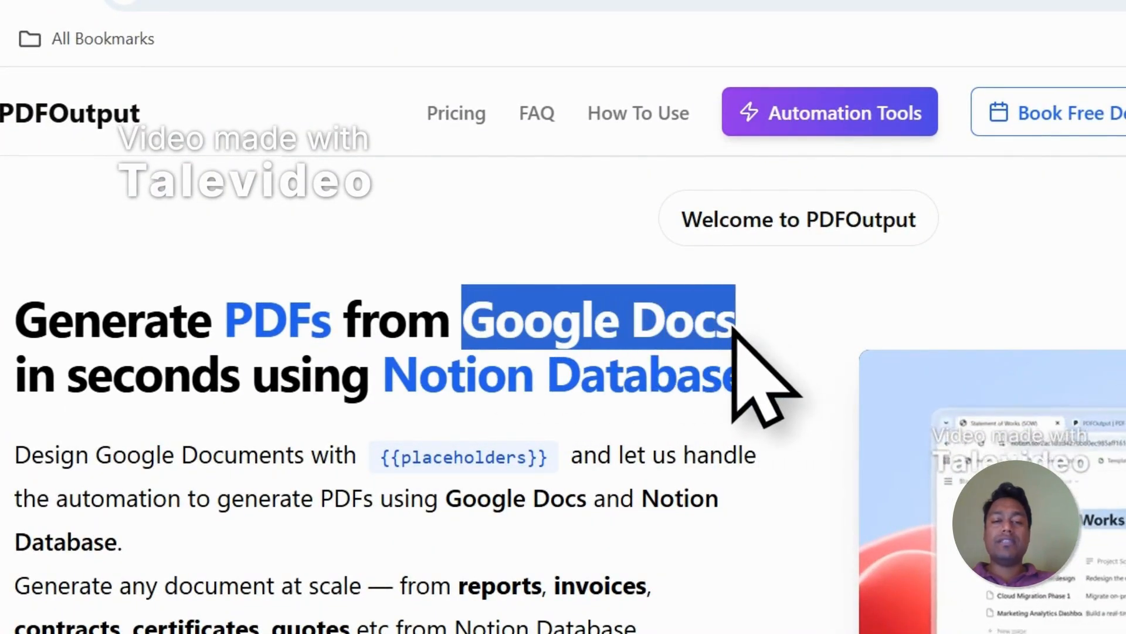
click(562, 74)
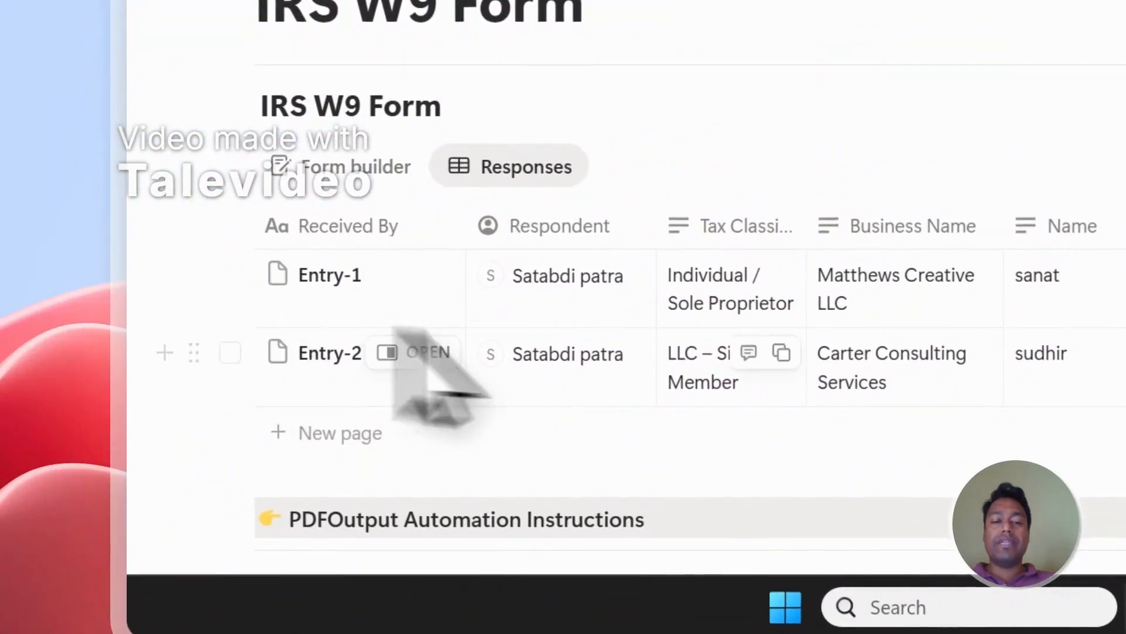
click(586, 62)
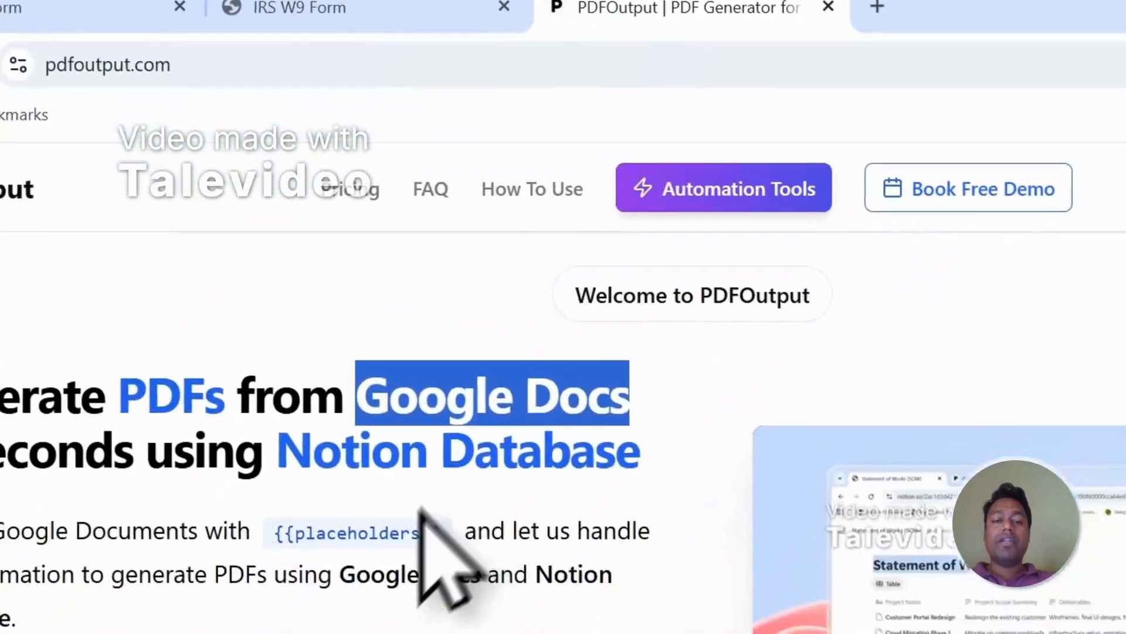
scroll(420, 508, down, 3)
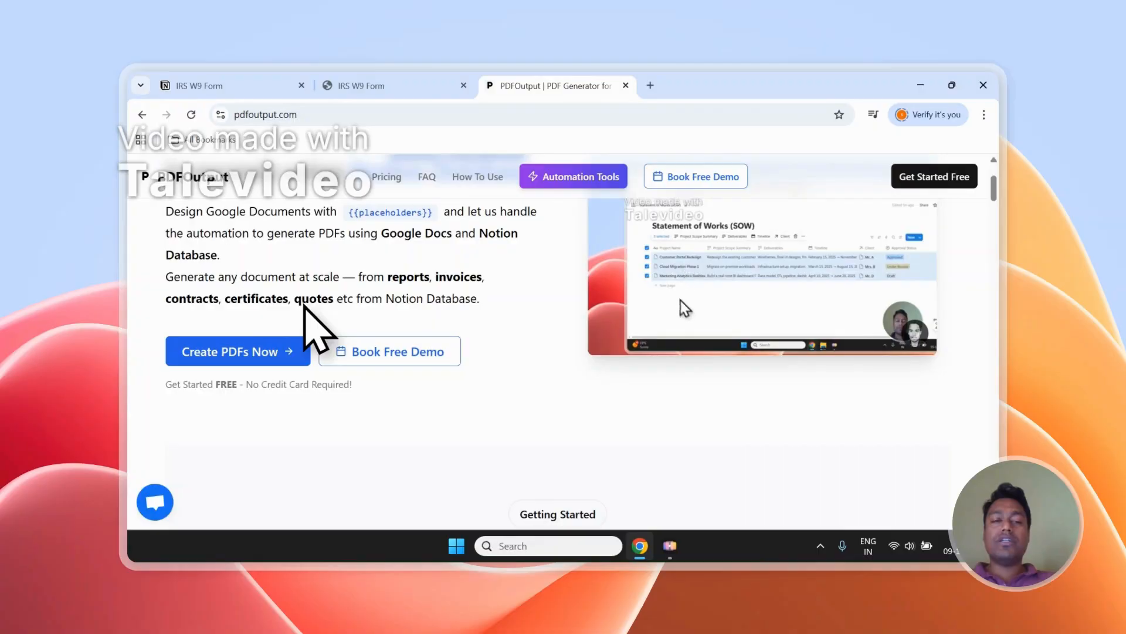
scroll(305, 302, up, 2)
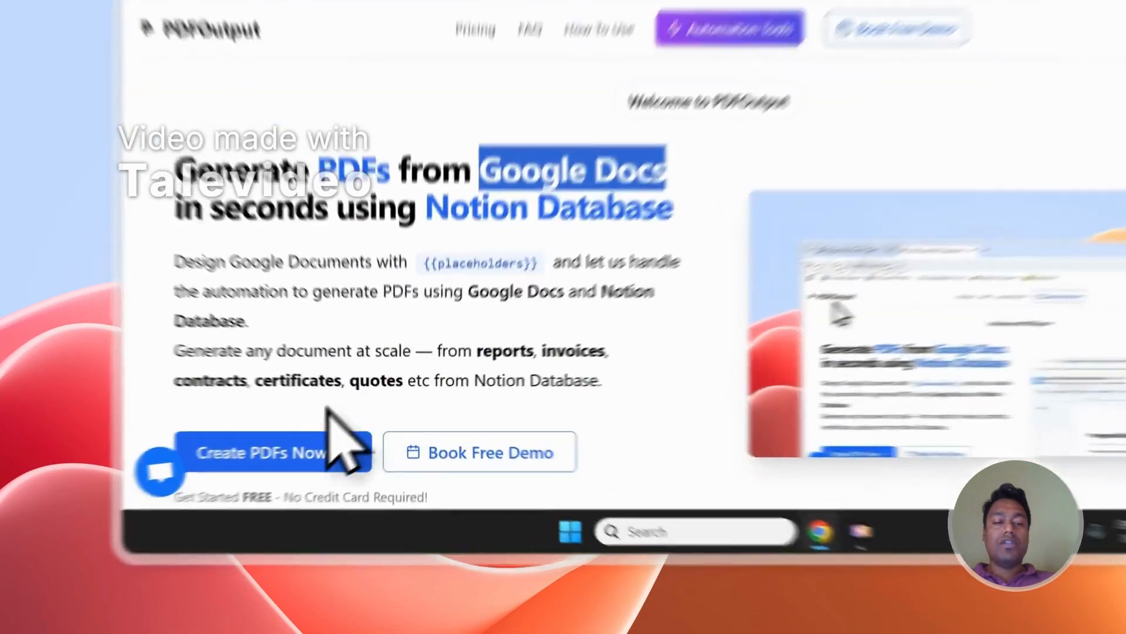
- Sign in to PDFOutput with an existing Google account and approve the requested access
click(270, 487)
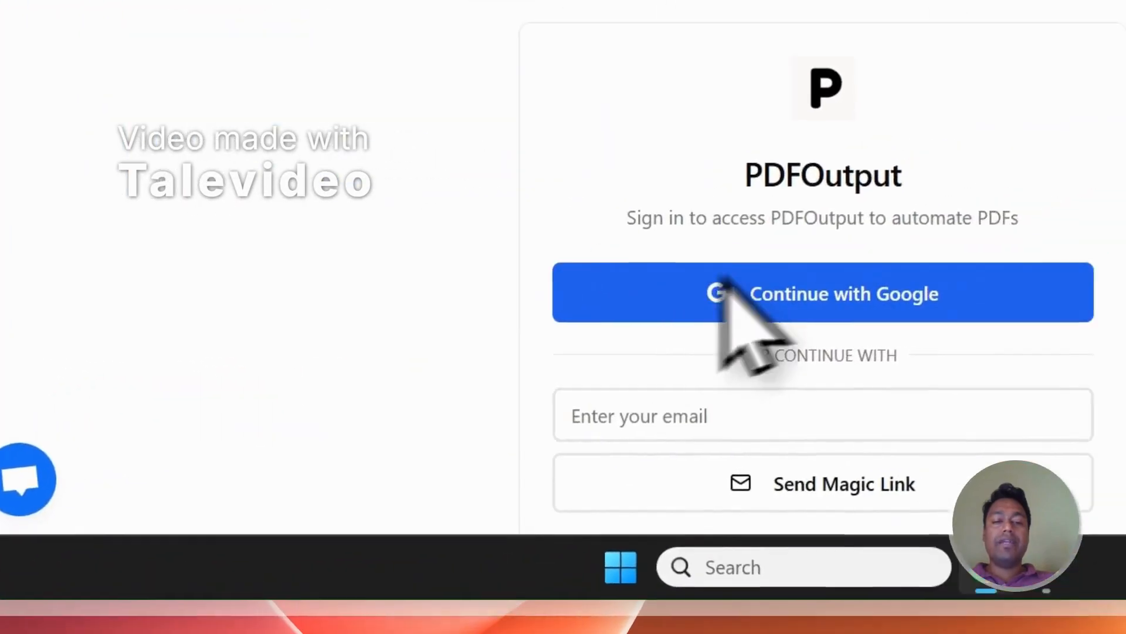
click(721, 281)
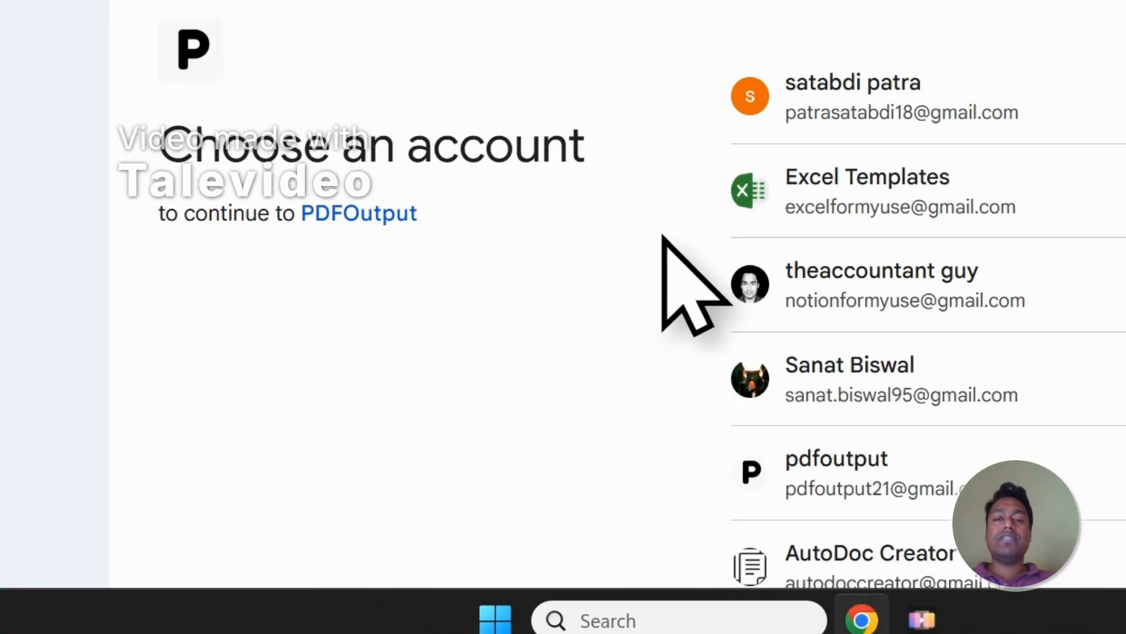
click(880, 281)
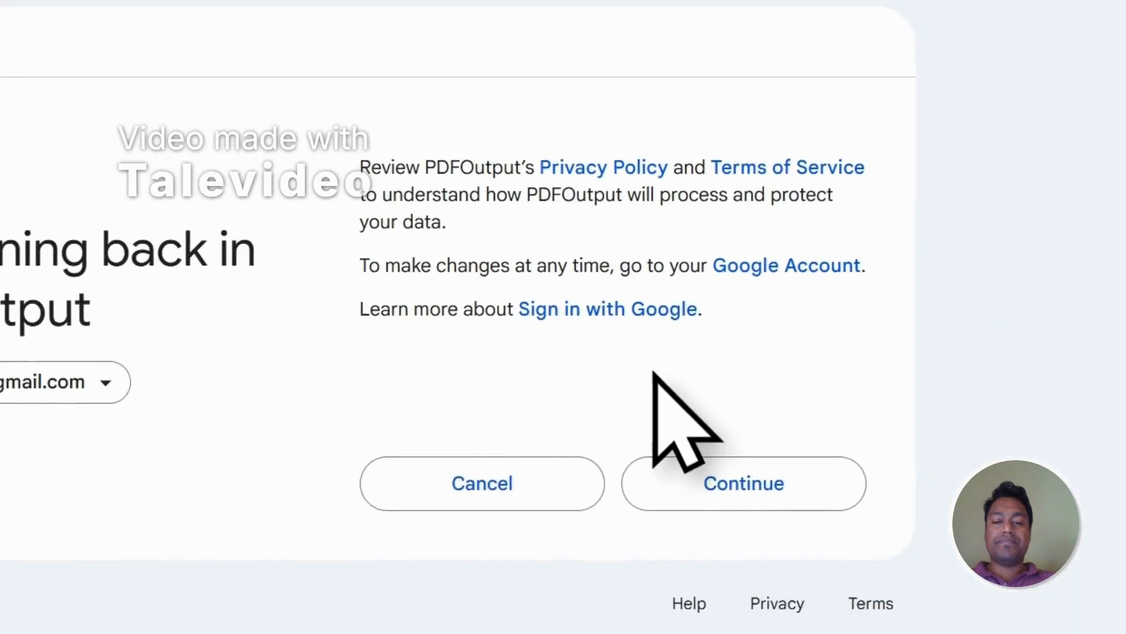
click(653, 496)
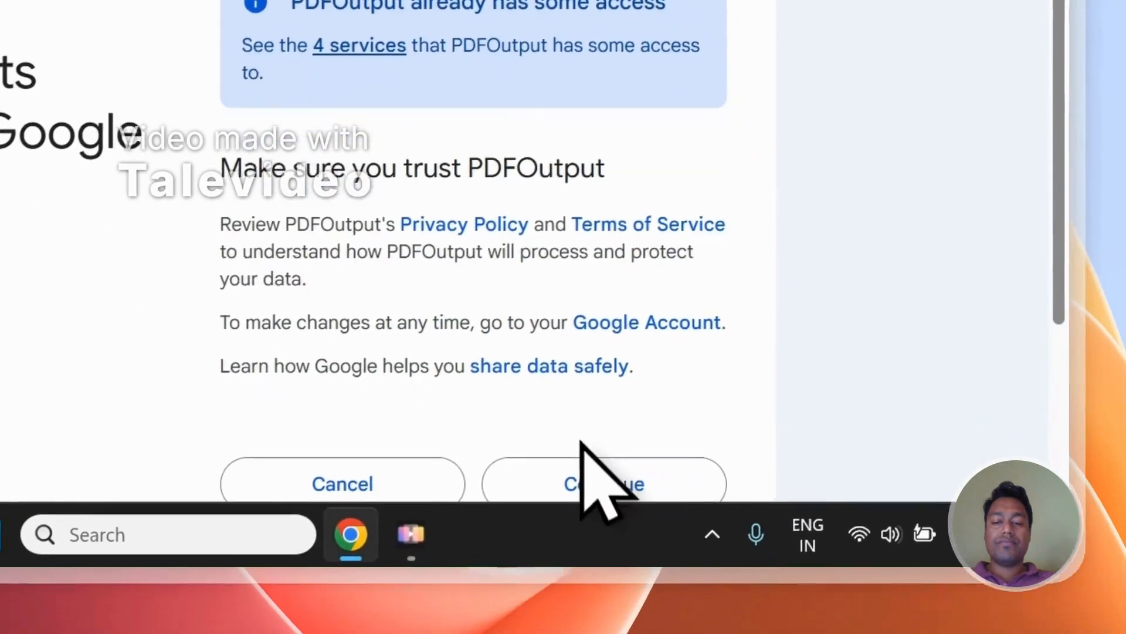
click(573, 432)
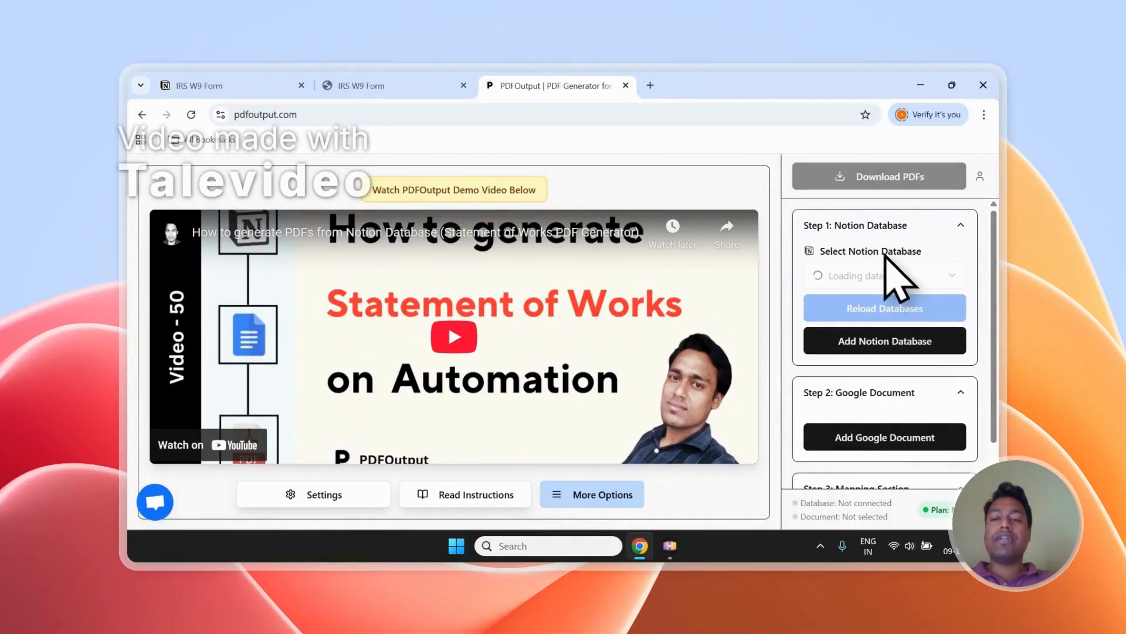
- Start connecting a new Notion database in PDFOutput's first setup step
scroll(885, 317, down, 2)
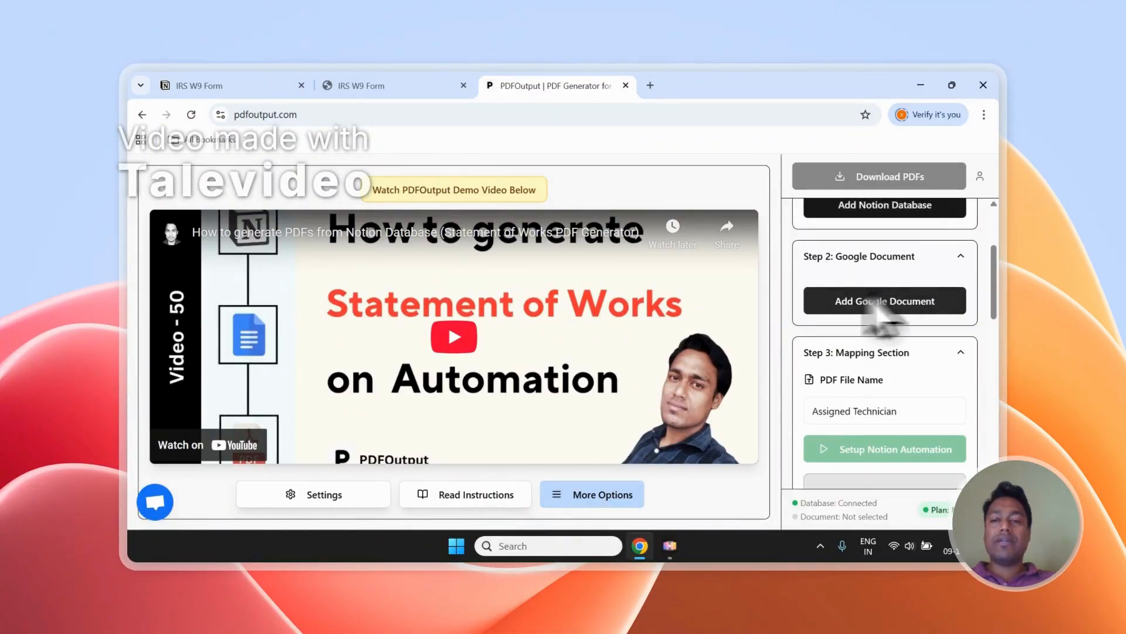
scroll(878, 306, down, 8)
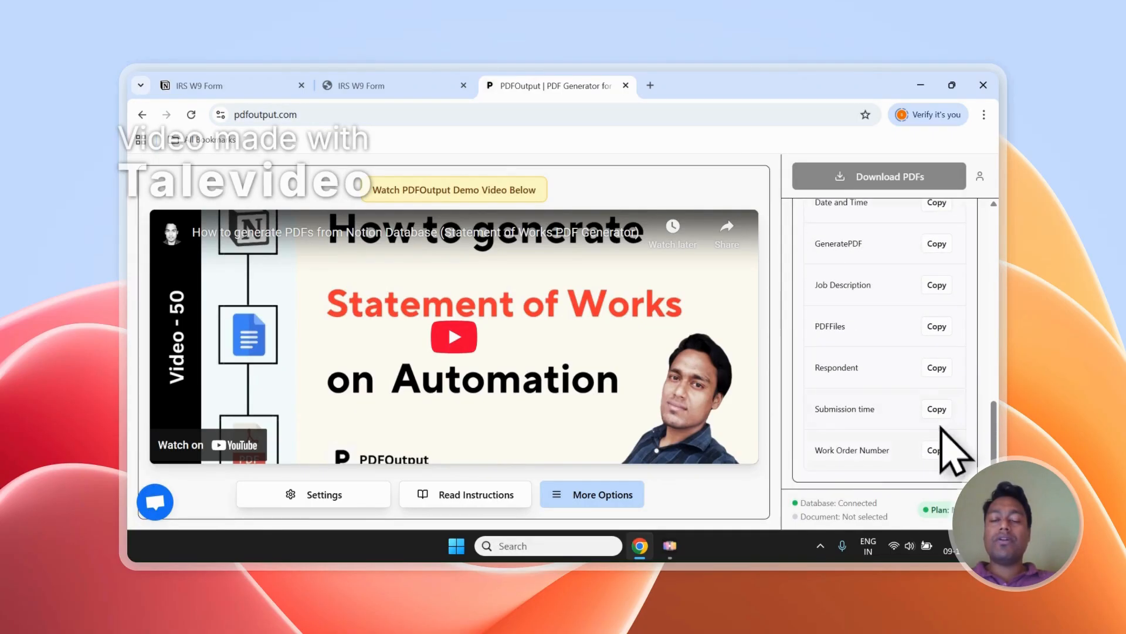
scroll(950, 335, up, 10)
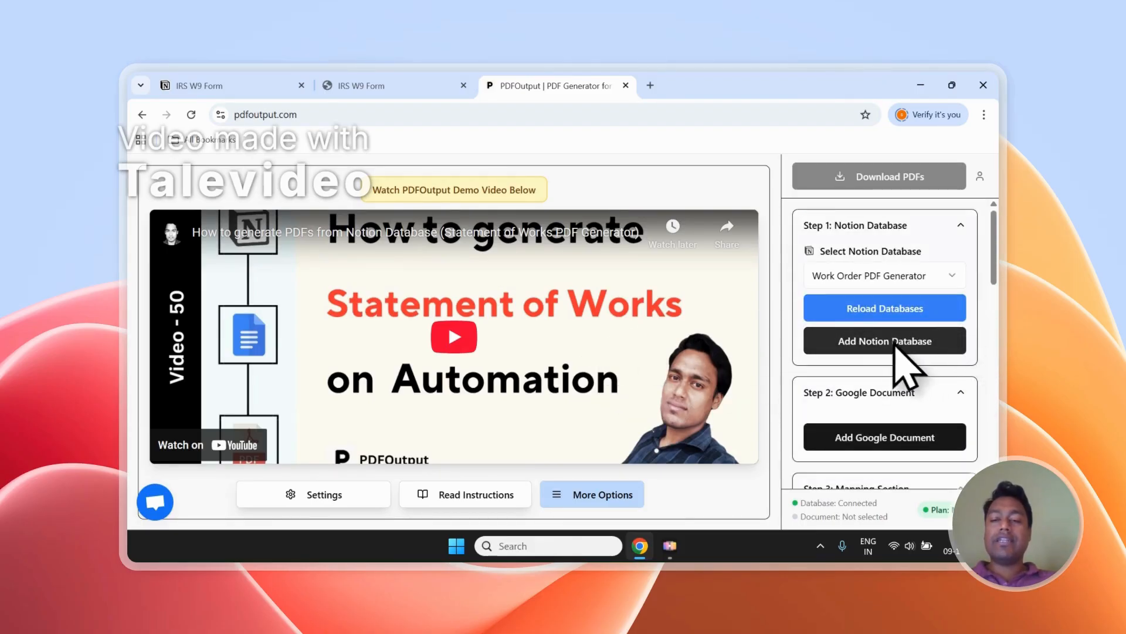
click(889, 346)
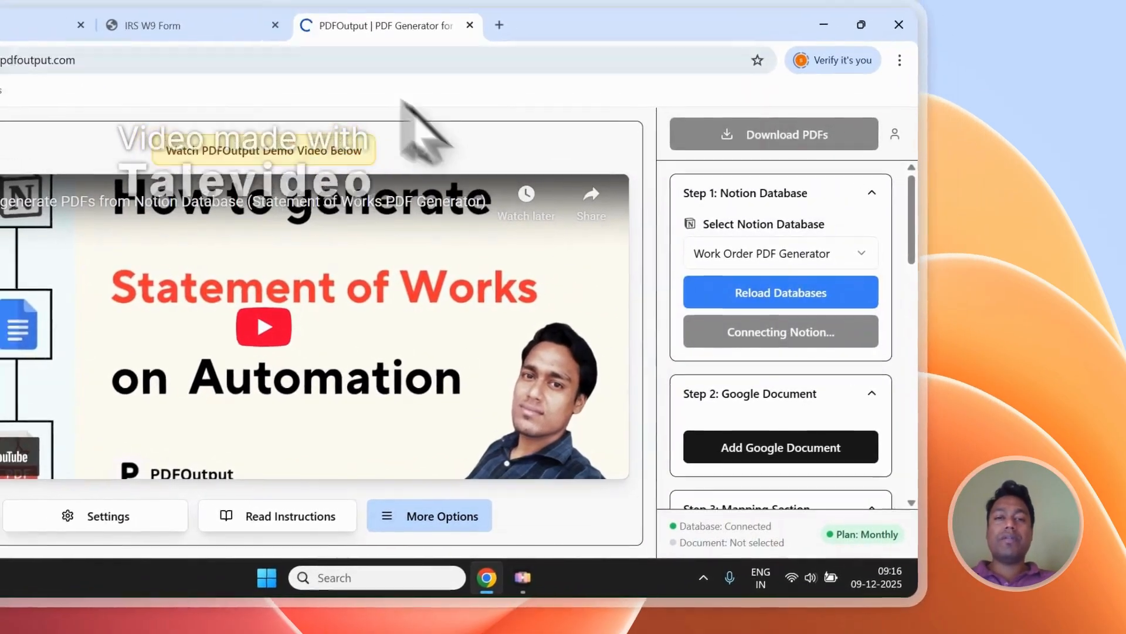
- Copy the Notion page title "IRS W9 Form" and return to the PDFOutput connection request
click(194, 22)
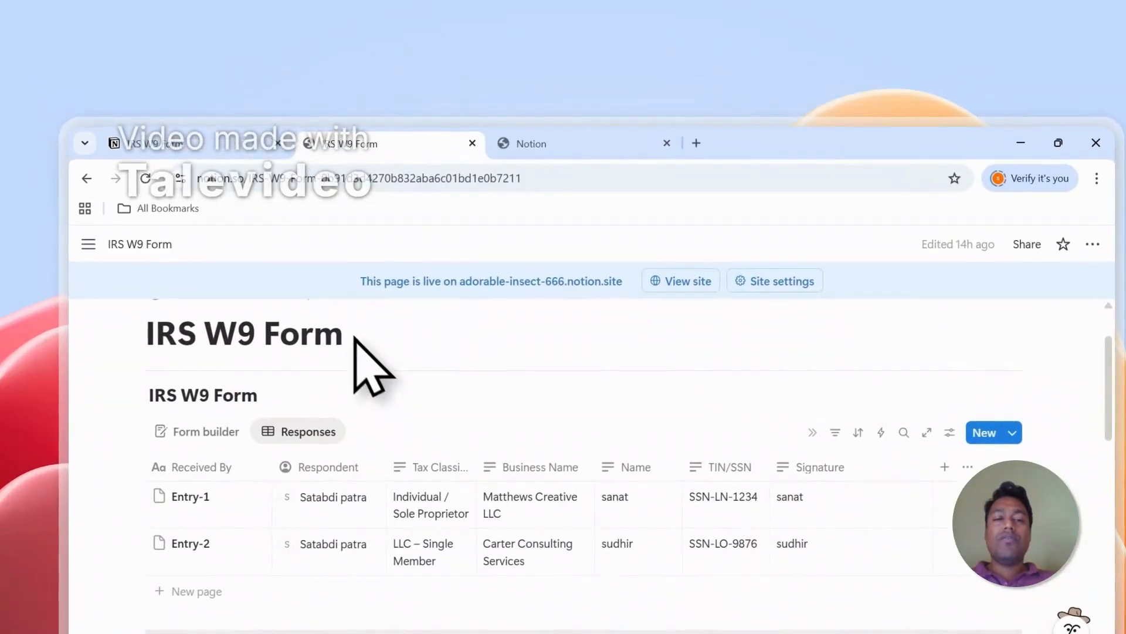
drag(350, 334, 145, 337)
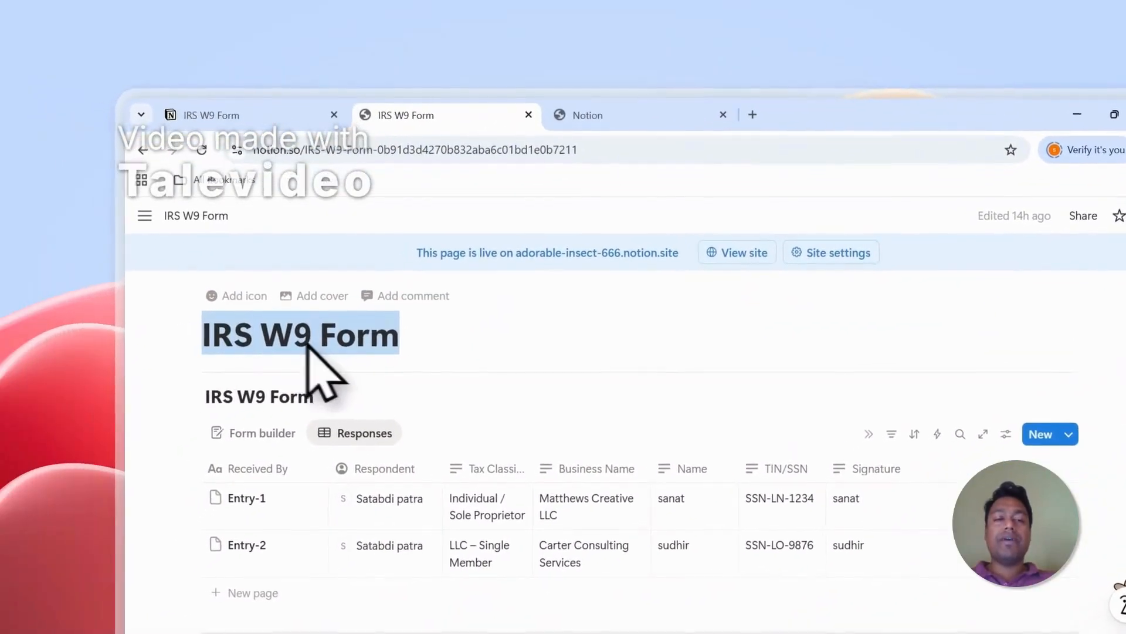
right_click(230, 336)
click(309, 337)
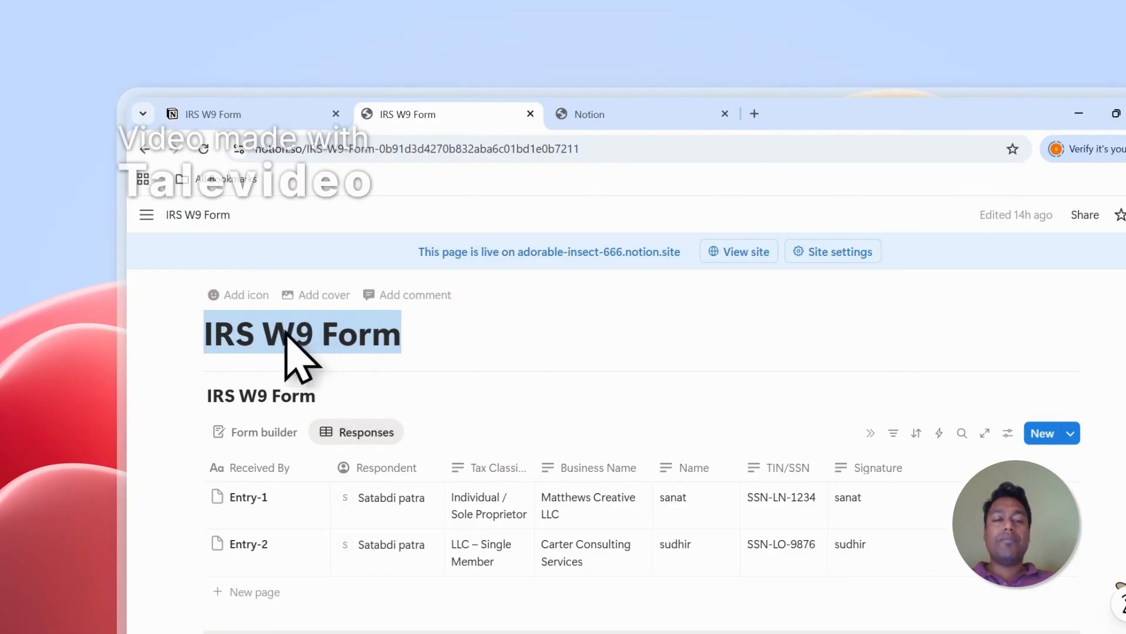
right_click(286, 332)
click(298, 332)
click(639, 111)
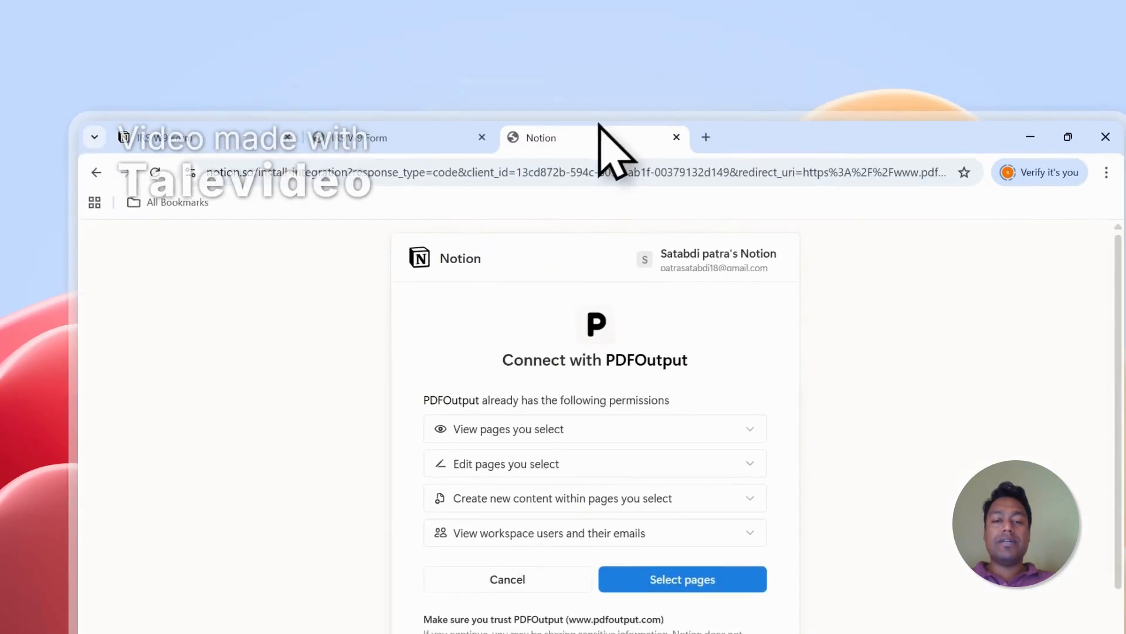
- Search the pages PDFOutput may access for the copied title and add the top-level IRS W9 Form page
click(761, 561)
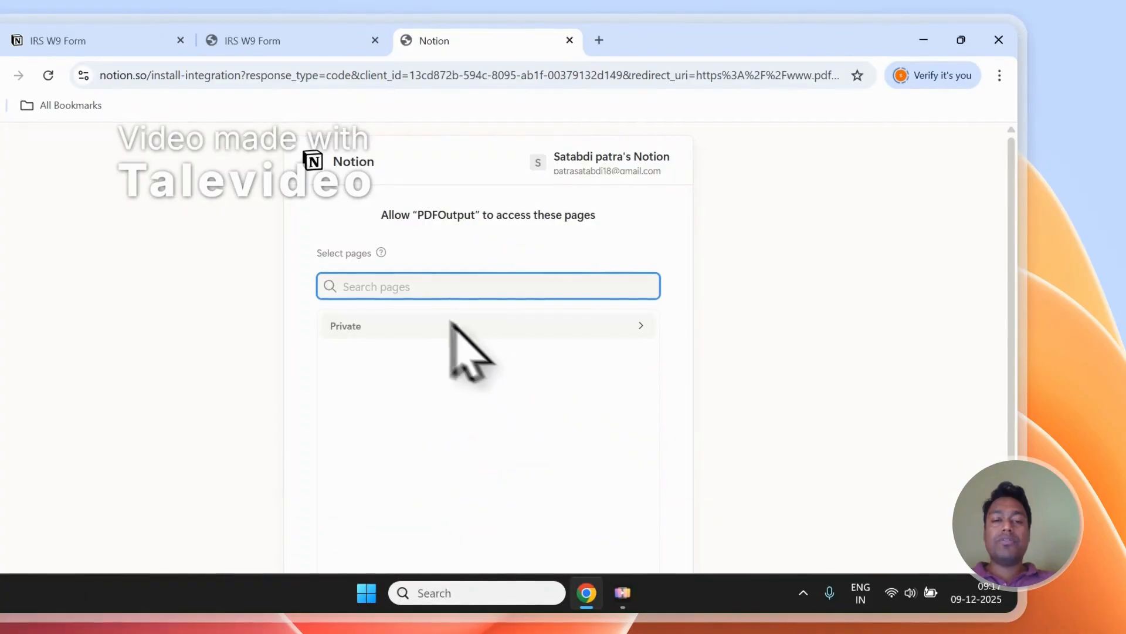
right_click(410, 287)
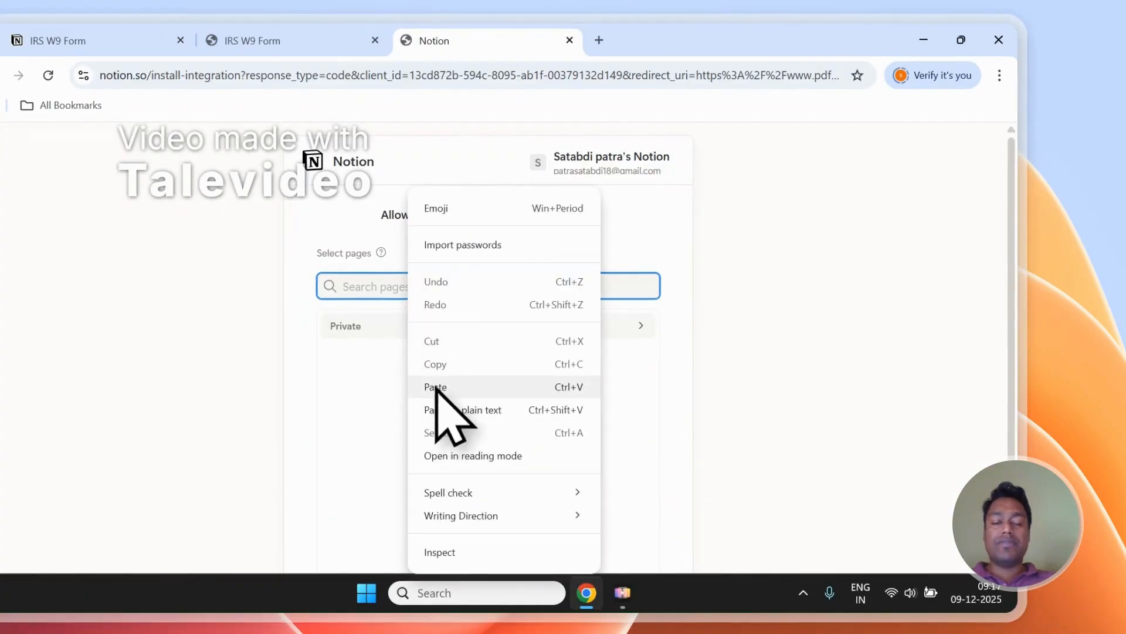
click(453, 401)
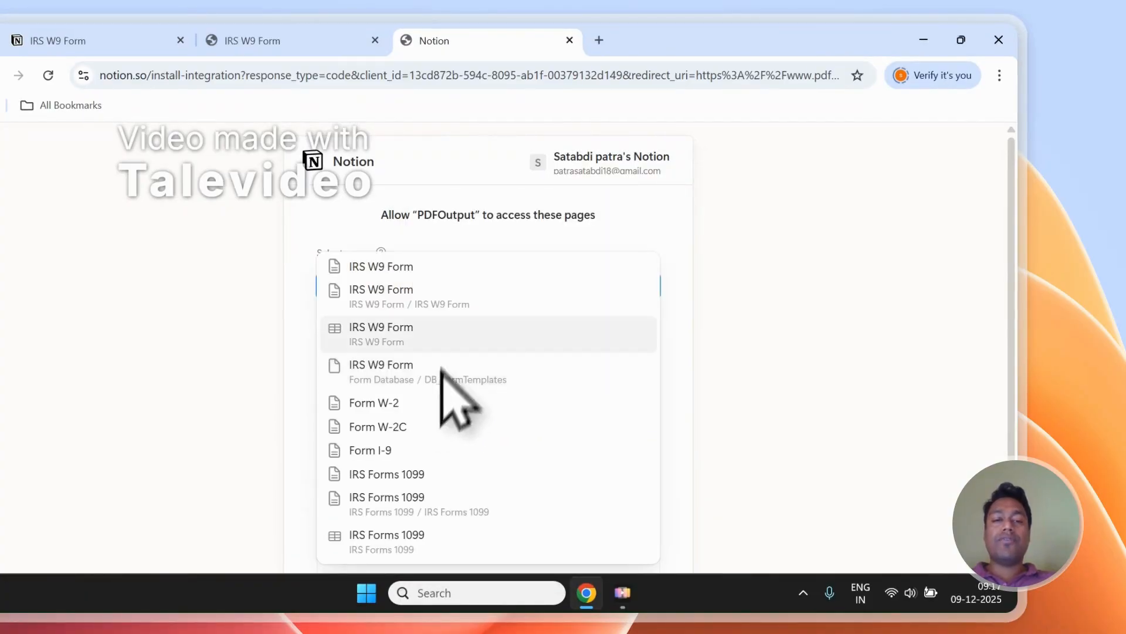
click(416, 274)
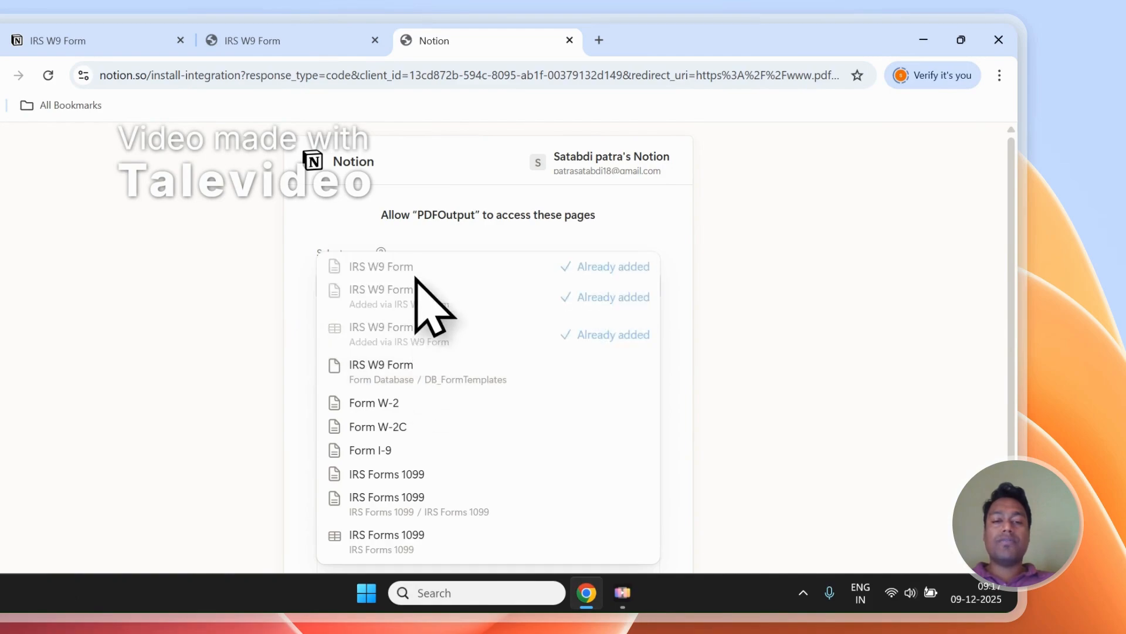
click(433, 240)
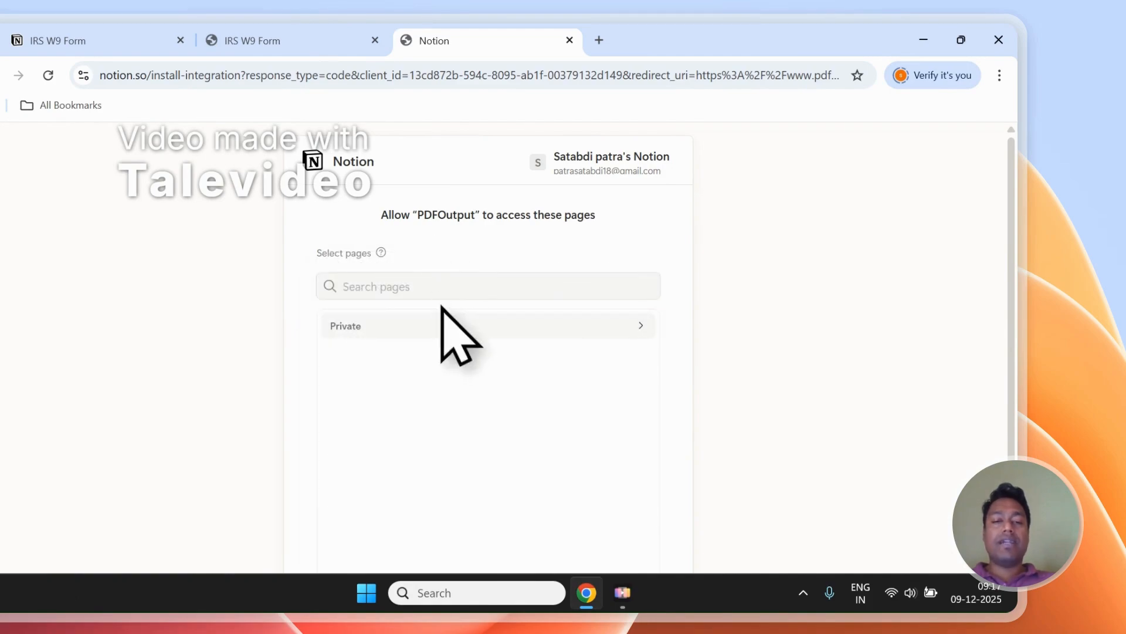
- Examine the private top-level pages available to PDFOutput and check the title of the IRS W9 Form page in Notion
click(424, 324)
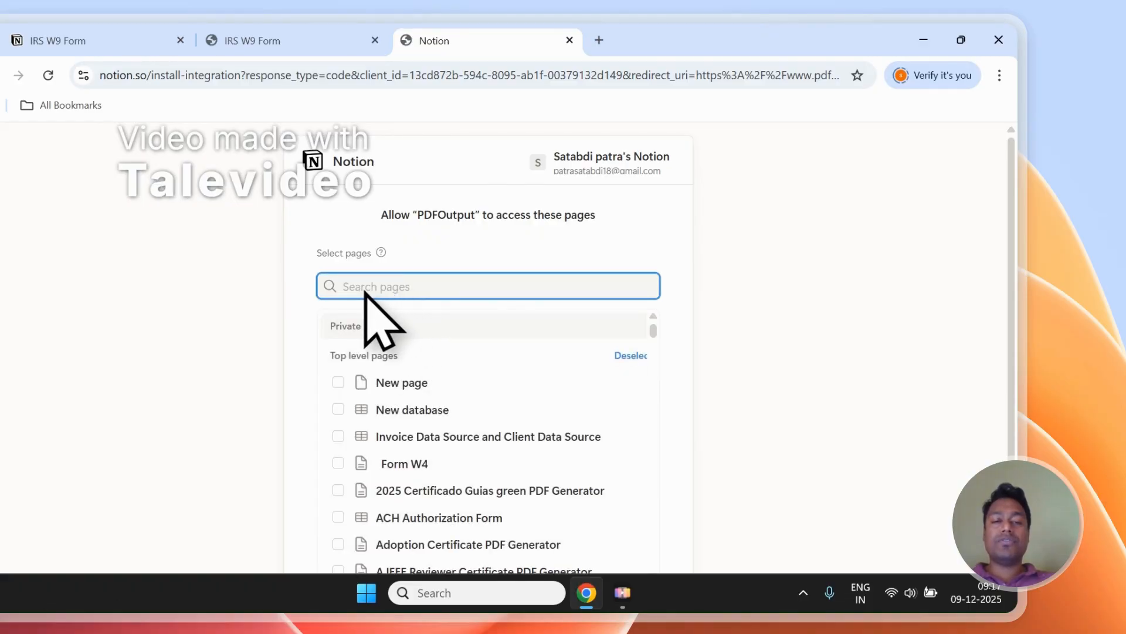
scroll(419, 318, down, 3)
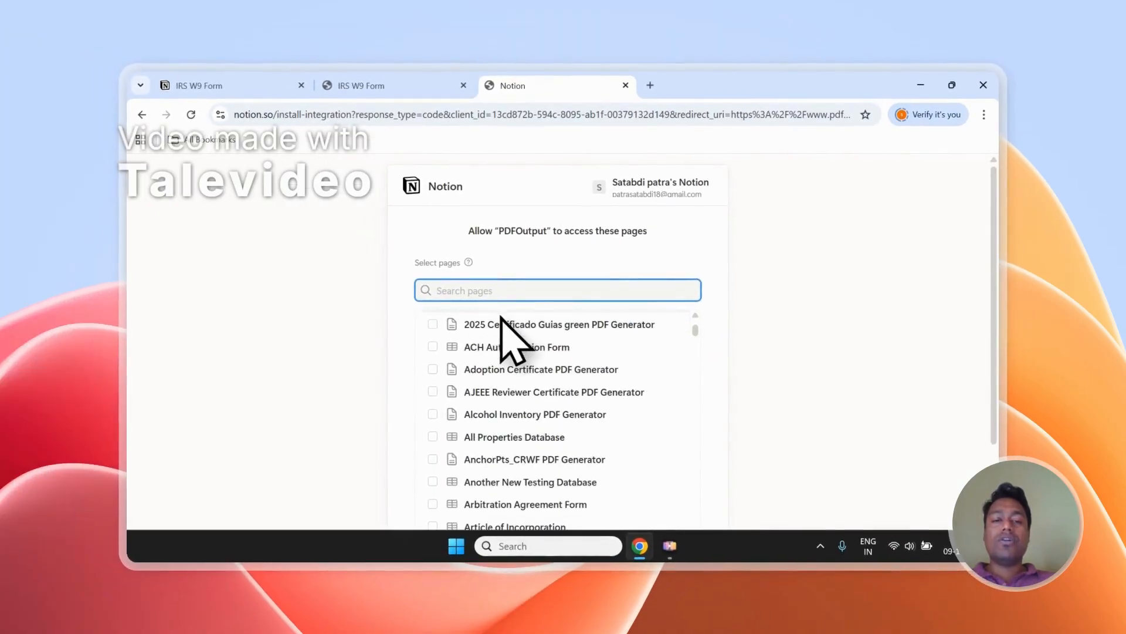
scroll(487, 329, up, 1)
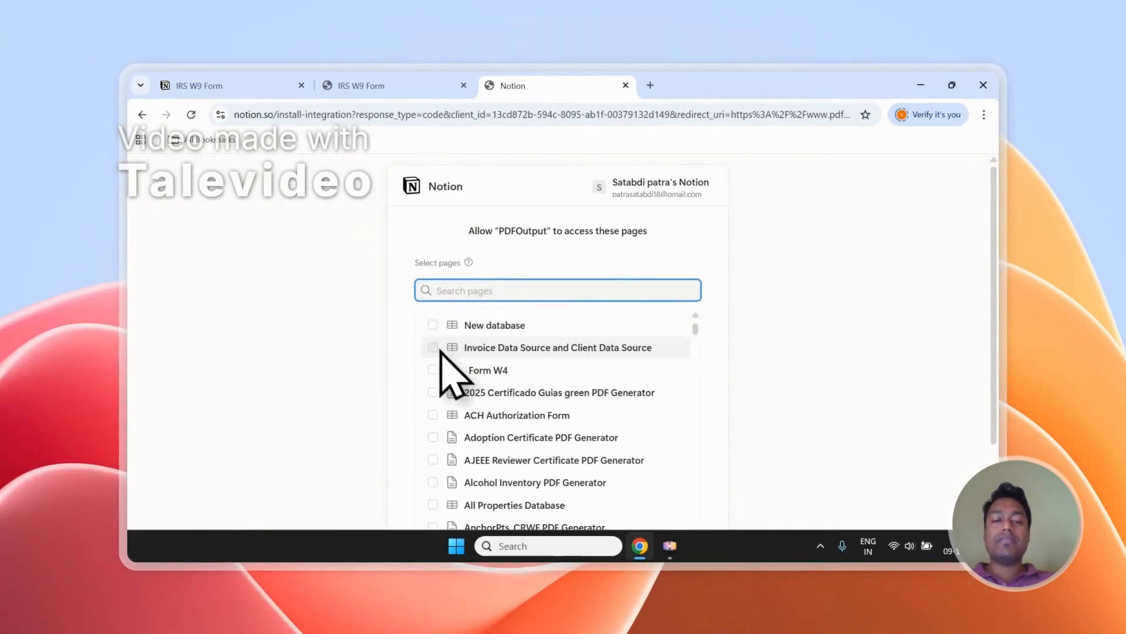
scroll(440, 350, up, 1)
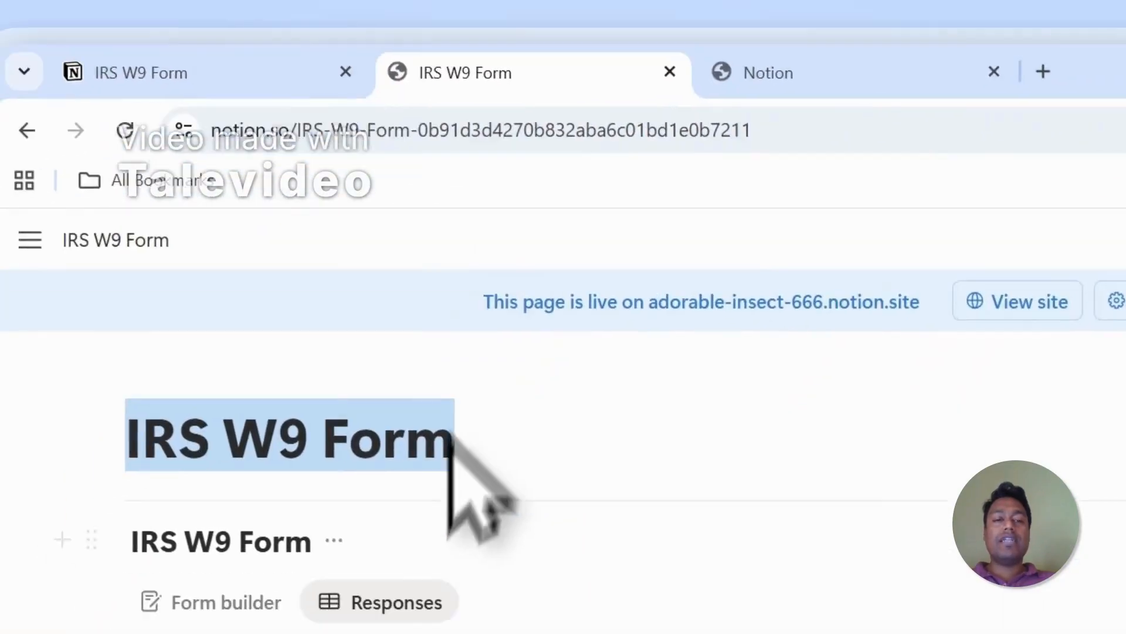
click(342, 478)
drag(245, 288, 566, 280)
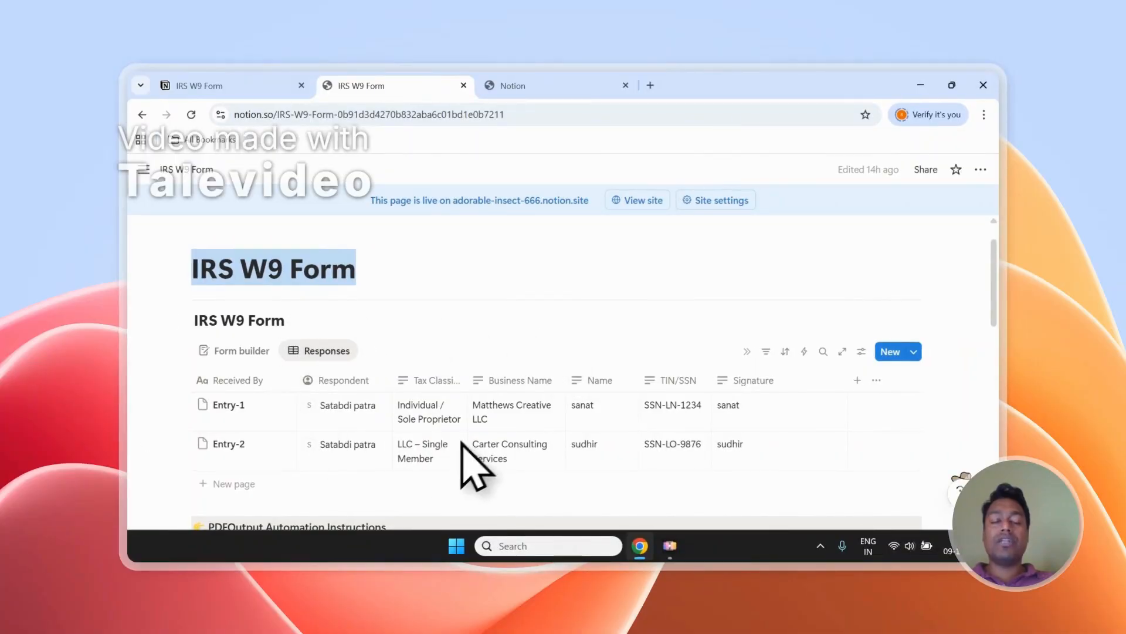
click(516, 85)
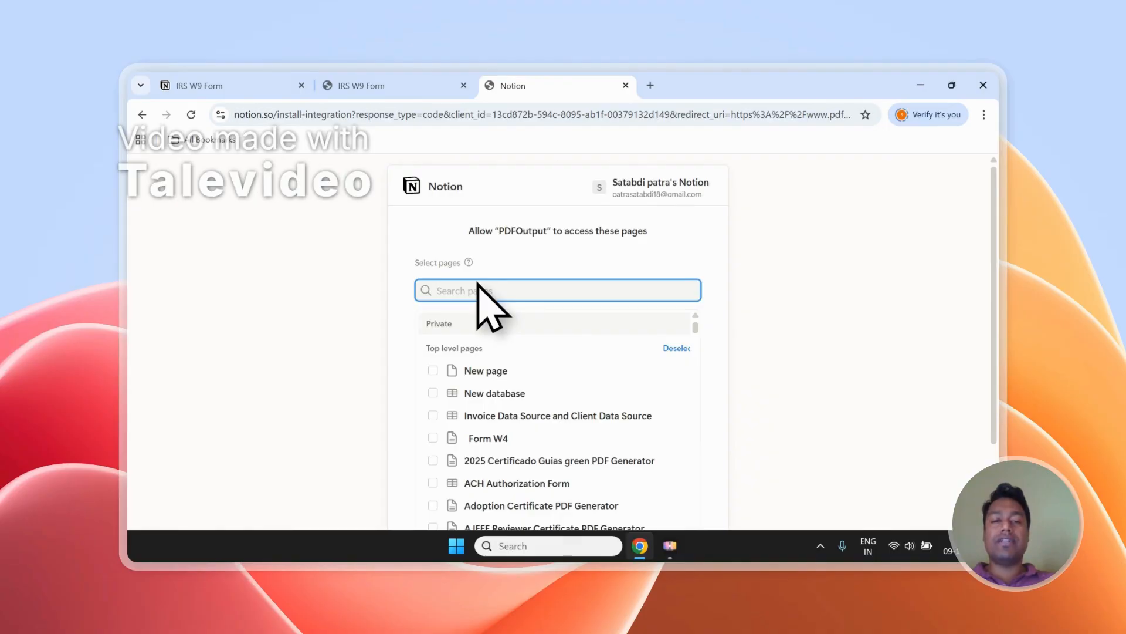
- Allow PDFOutput to access the selected Notion pages, check the IRS W9 Form title in Notion and return to PDFOutput
scroll(816, 296, down, 2)
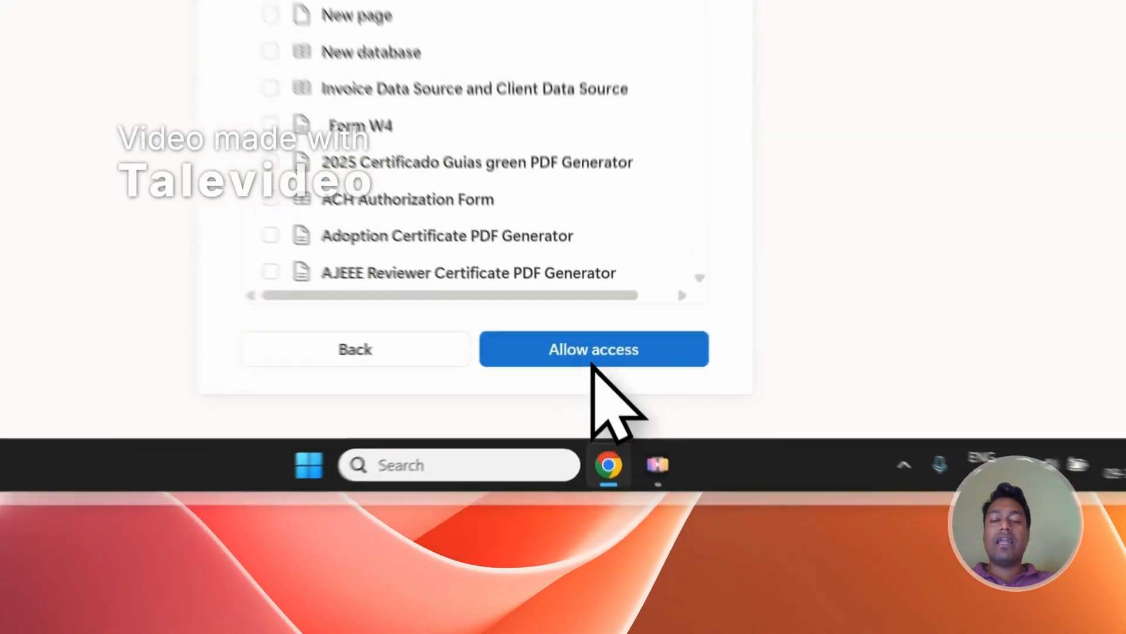
click(631, 482)
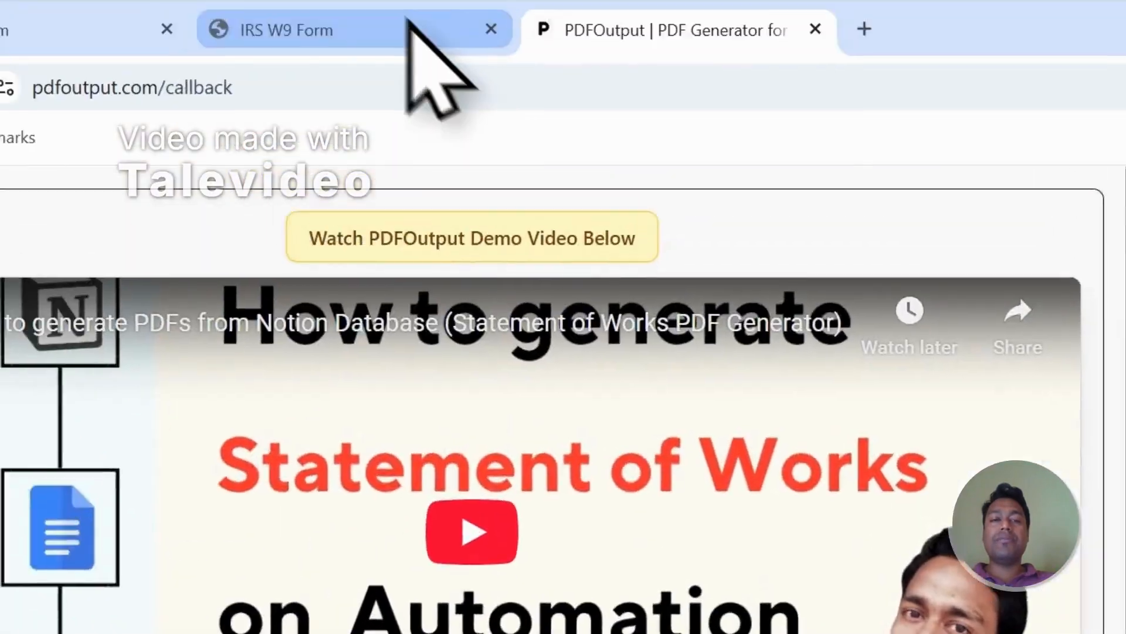
click(417, 42)
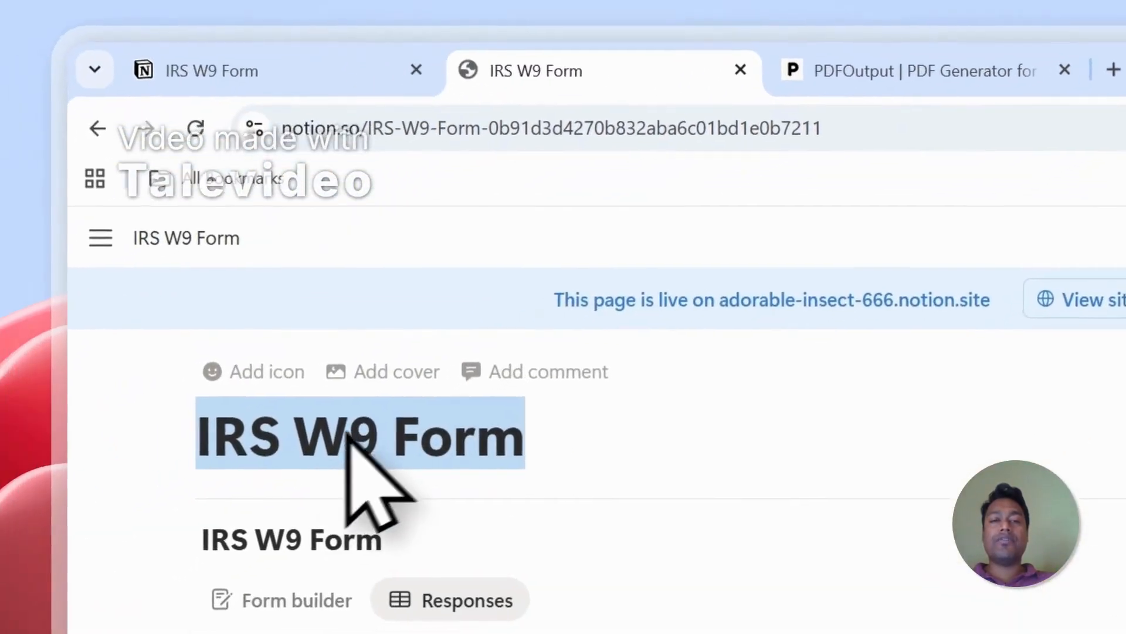
click(939, 84)
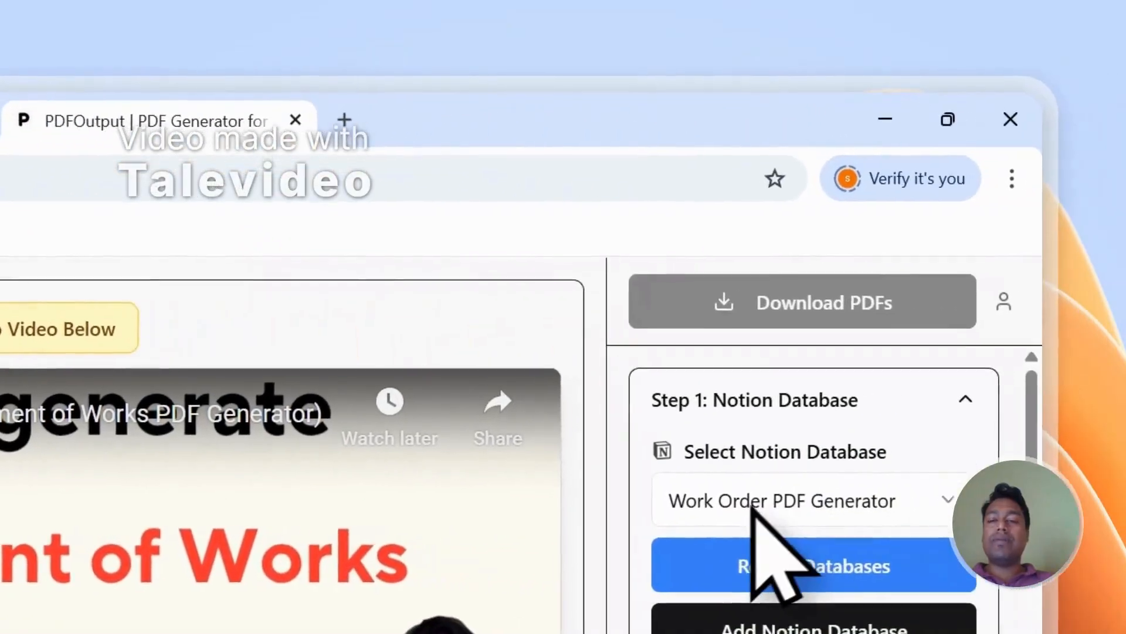
- Reload the available Notion databases and select IRS W9 Form as the database for PDF generation
click(752, 504)
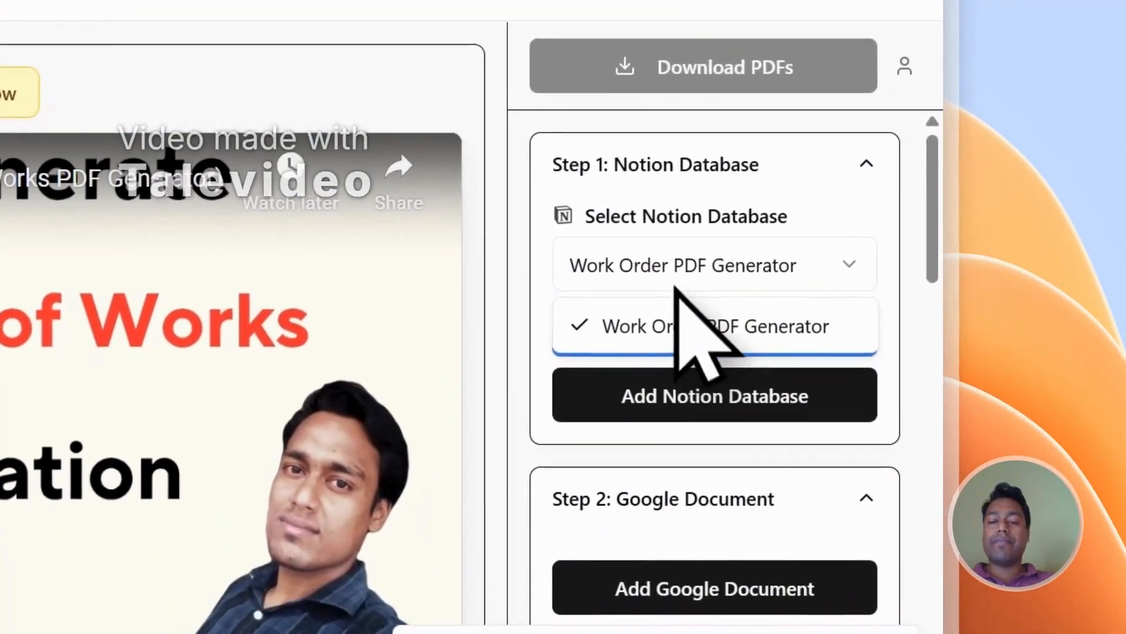
click(773, 501)
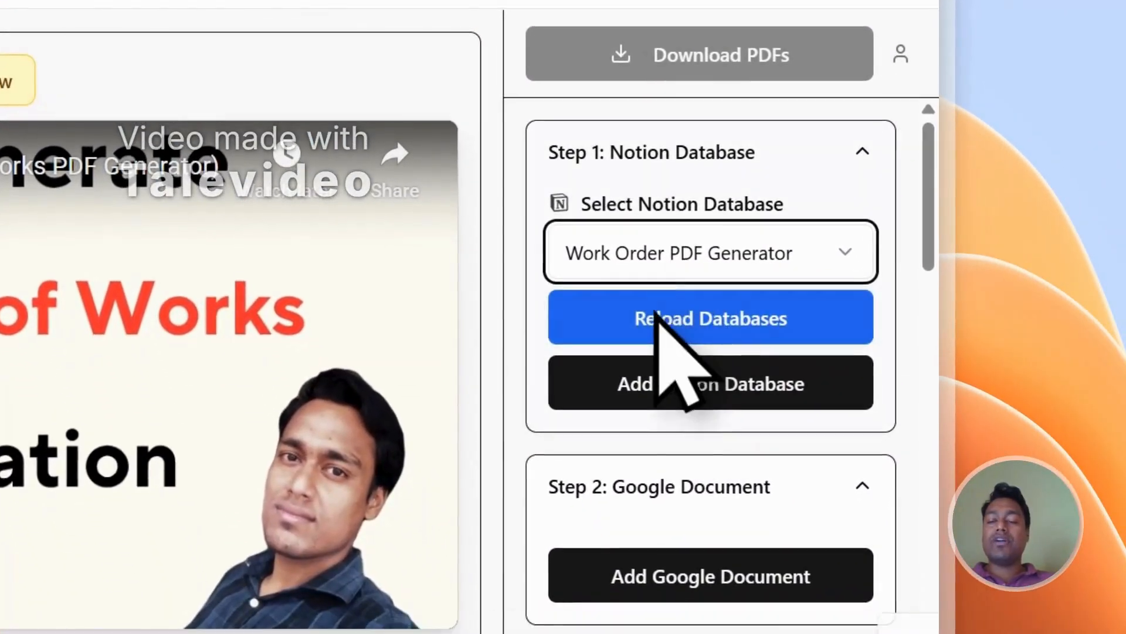
click(660, 262)
click(659, 261)
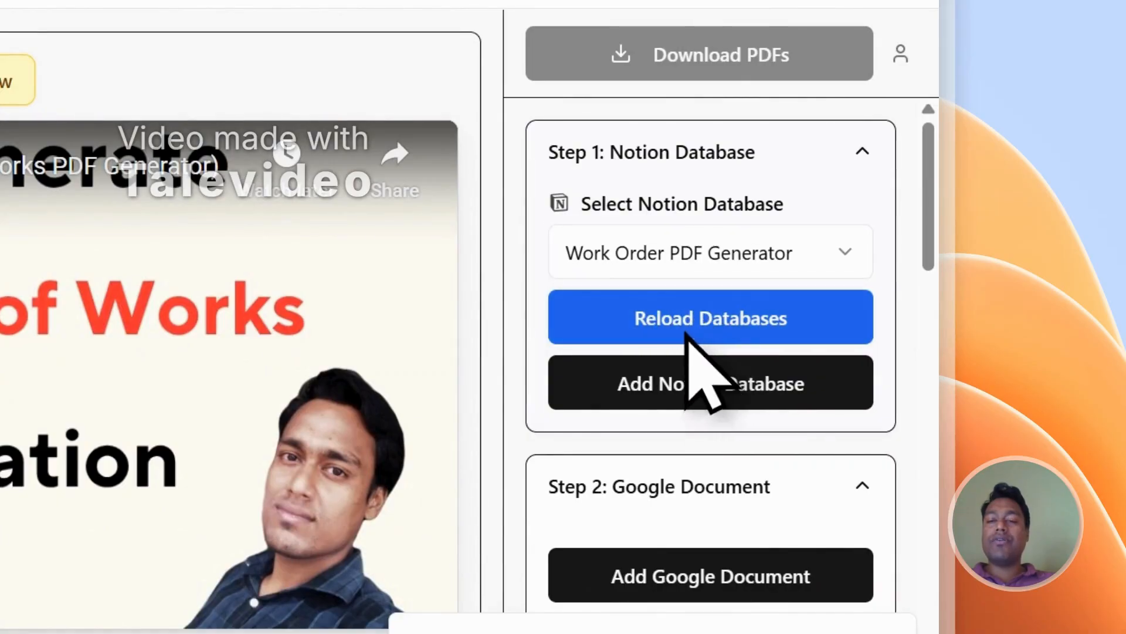
click(687, 335)
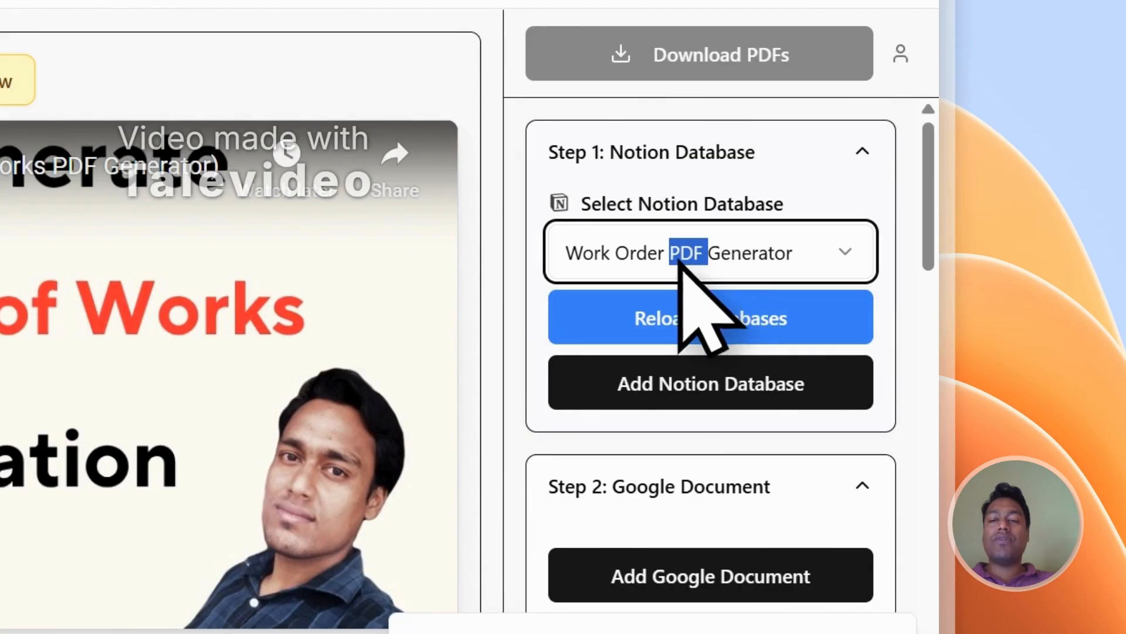
click(775, 176)
click(777, 173)
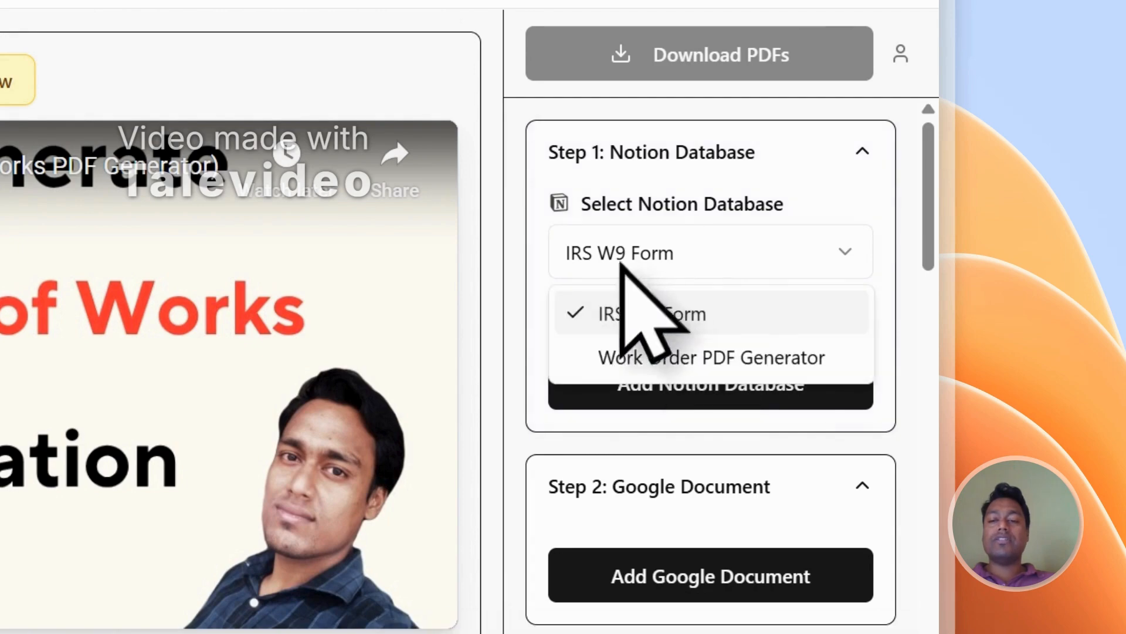
click(528, 207)
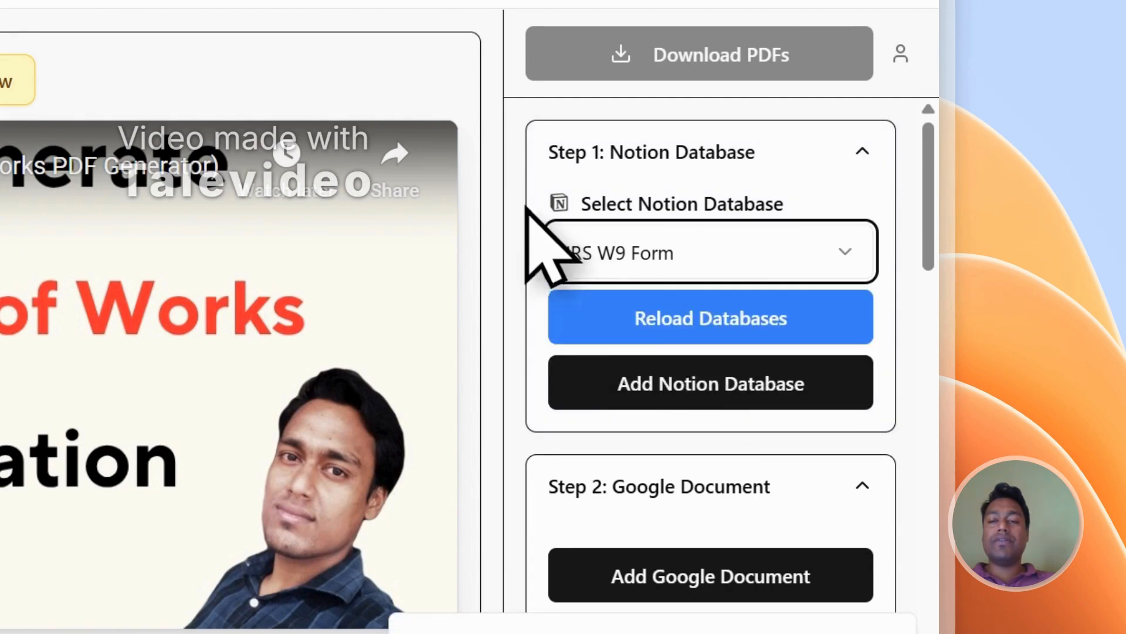
- Examine the mapping section's PDF file name setting and the list of copyable Notion properties
scroll(762, 270, down, 15)
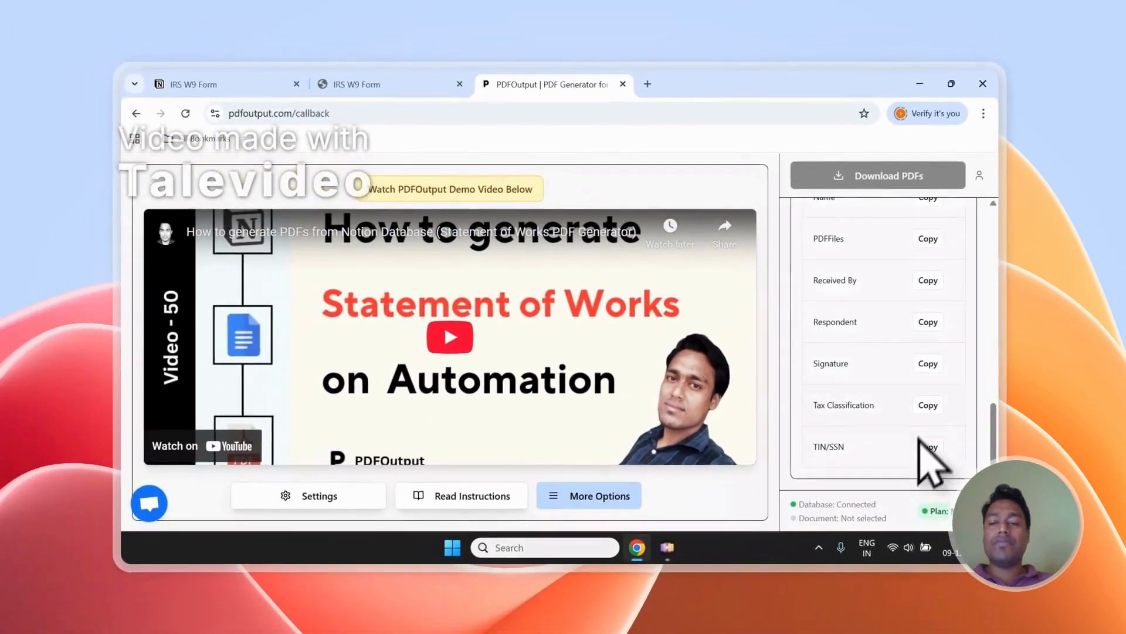
scroll(851, 528, up, 10)
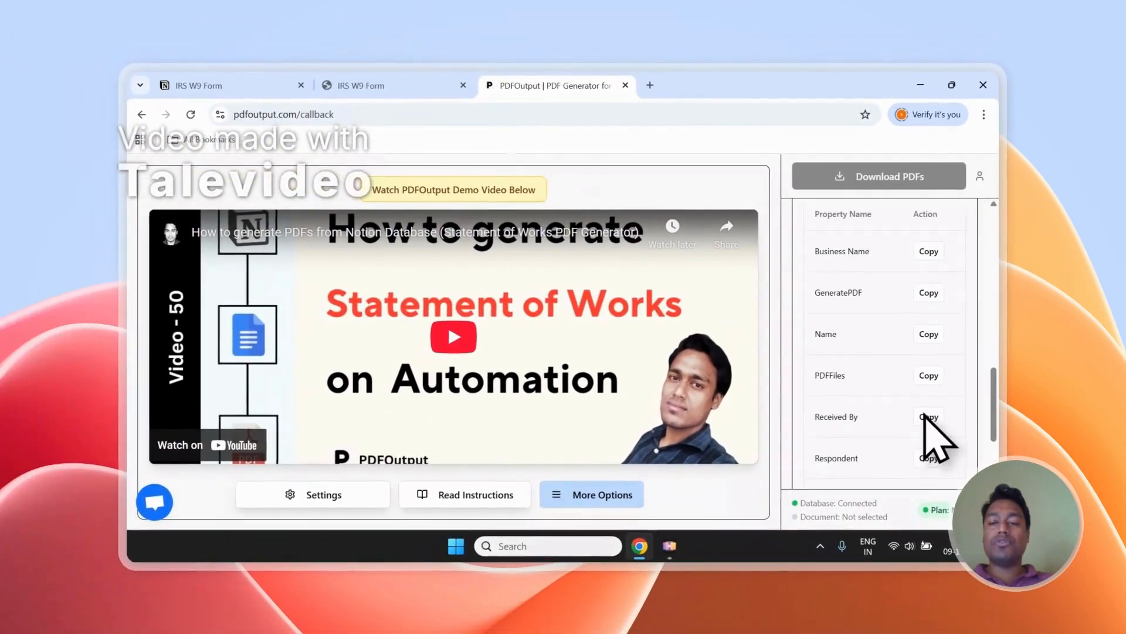
scroll(931, 410, up, 8)
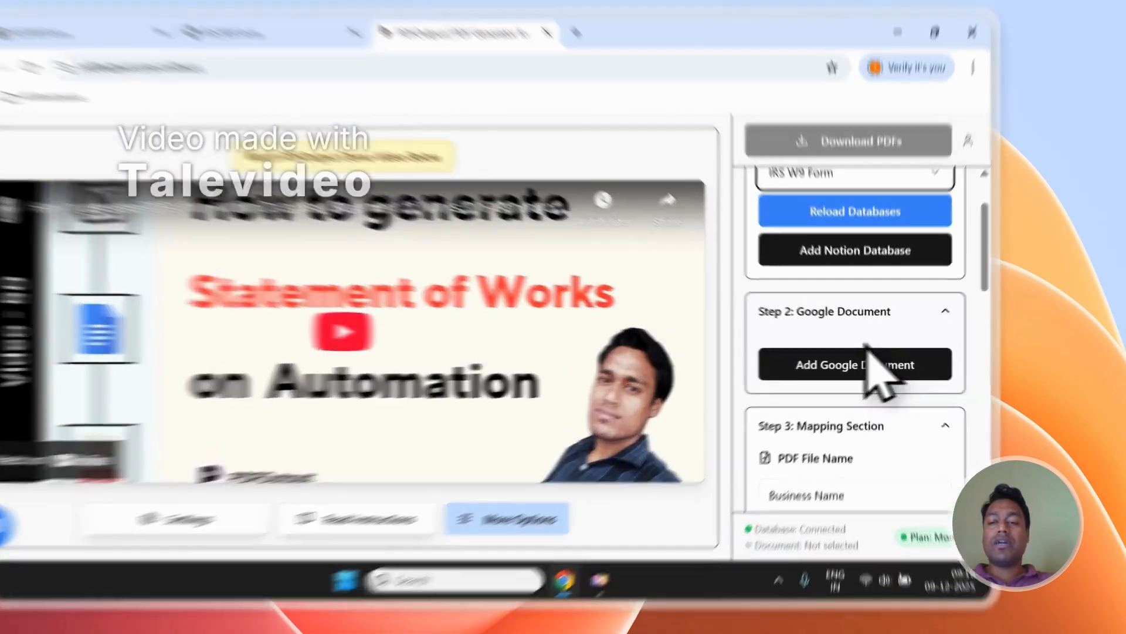
- Browse the existing Google documents available as a template and close the file picker without choosing one
click(868, 355)
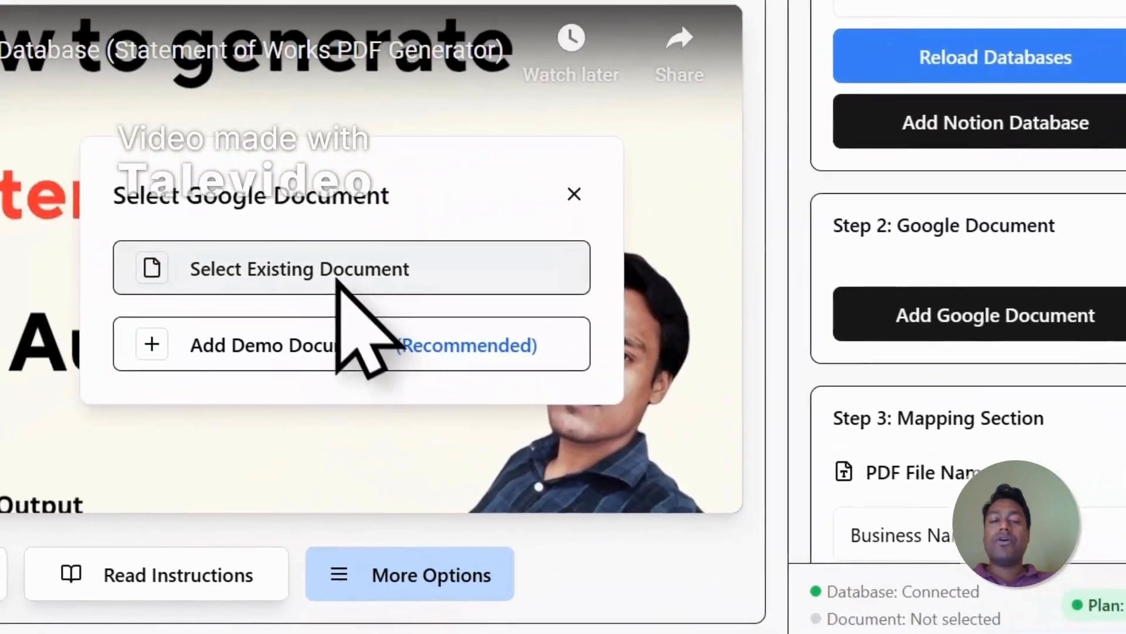
click(337, 273)
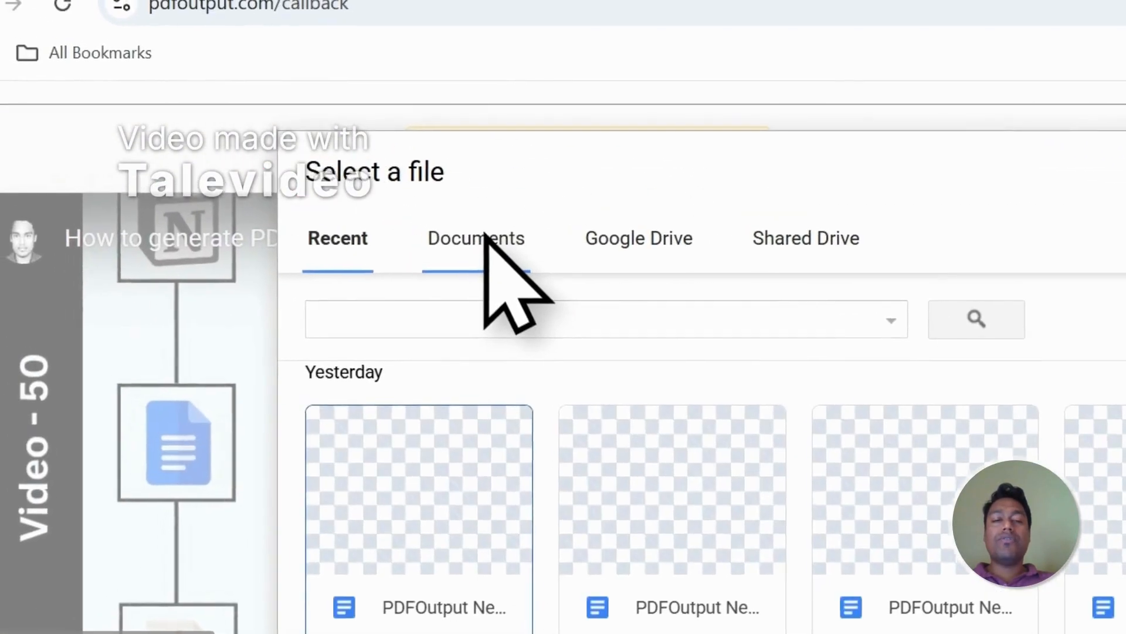
click(492, 239)
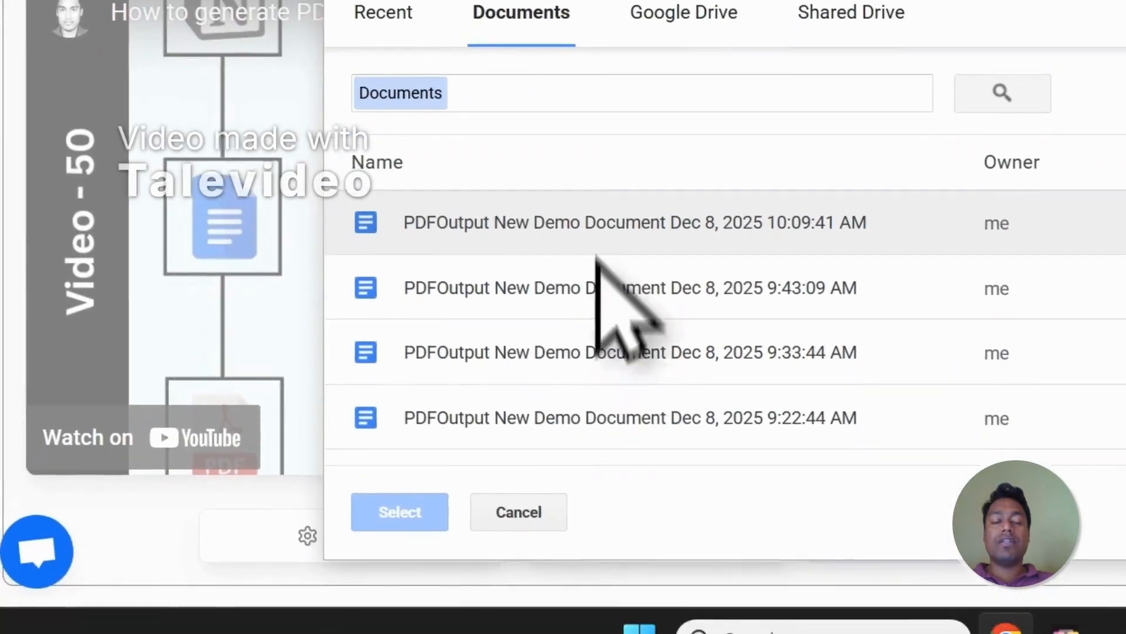
scroll(581, 293, down, 2)
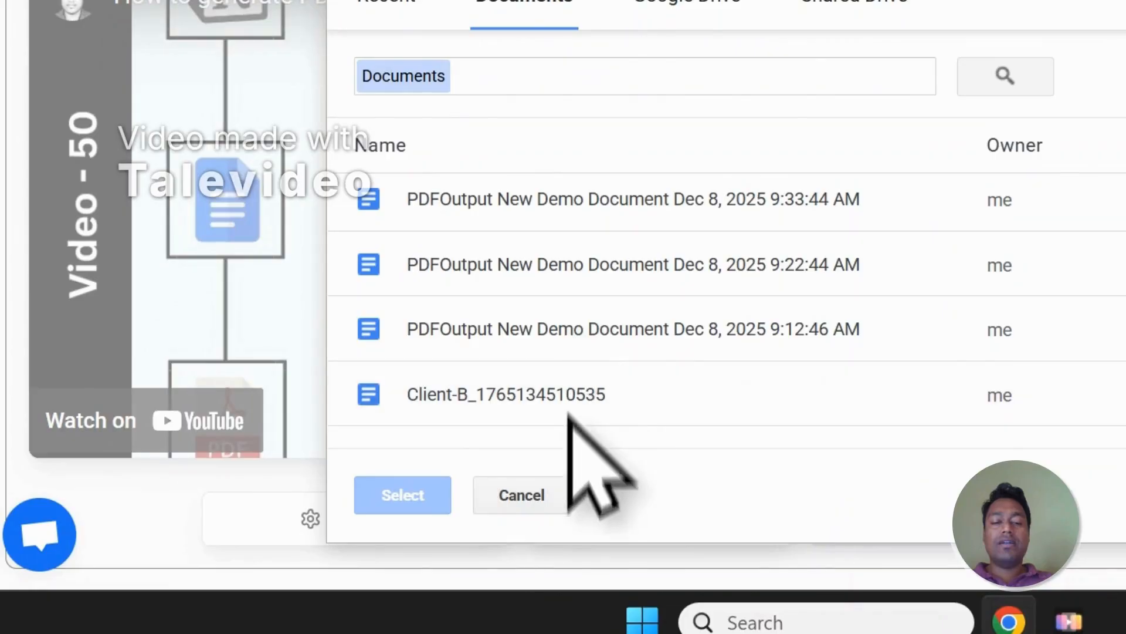
click(556, 494)
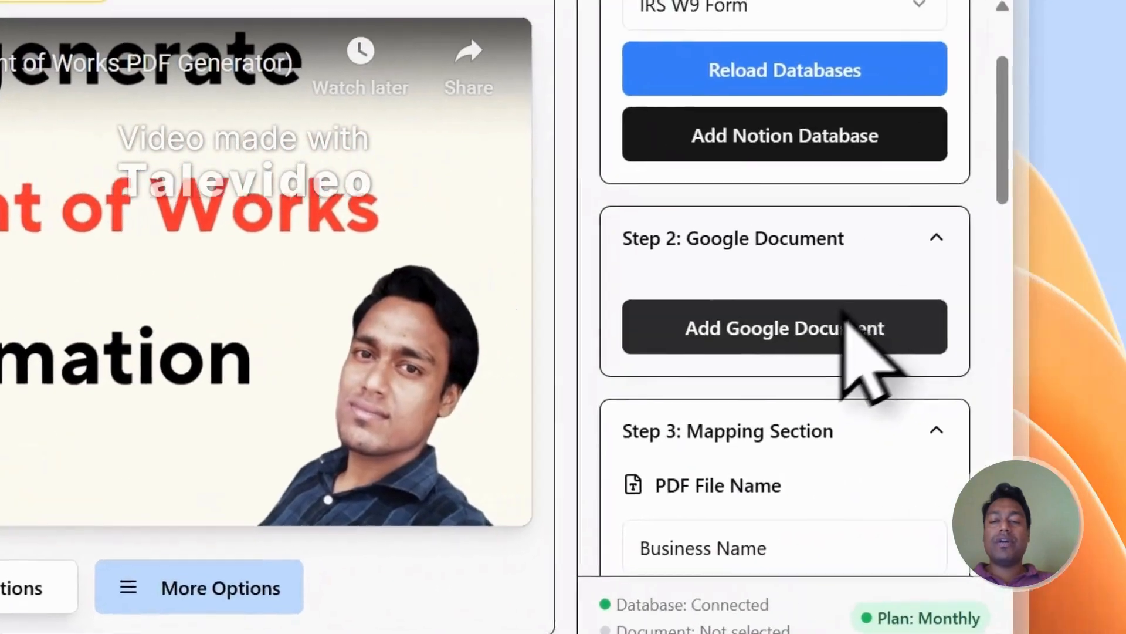
- Add a demo Google document as the template and delete the introductory text above its Placeholders list
click(855, 340)
click(324, 347)
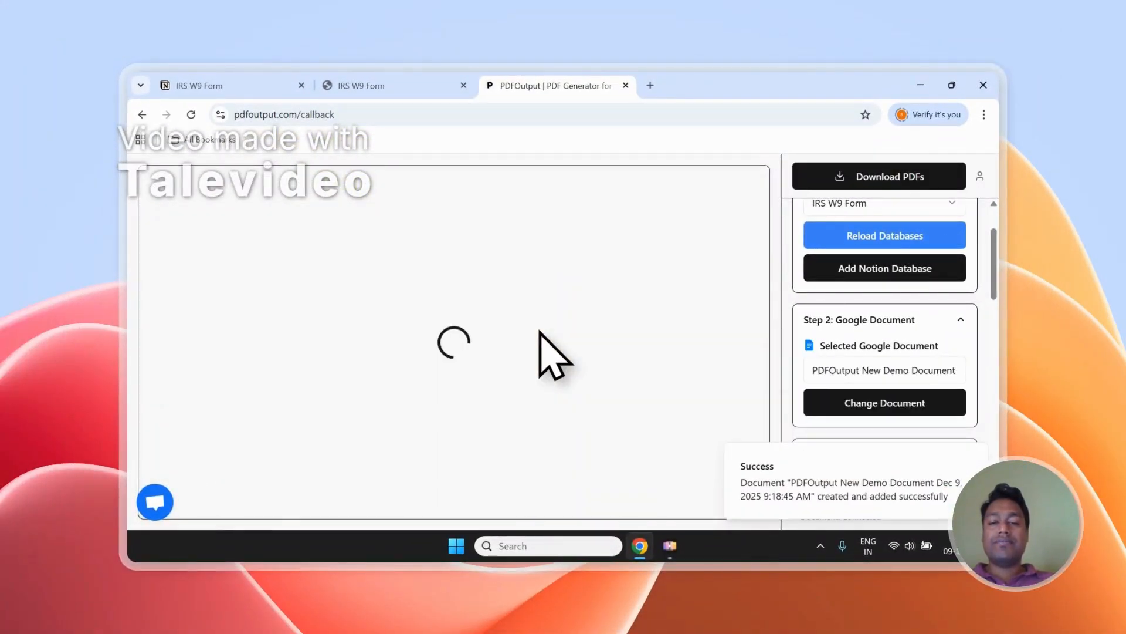
scroll(457, 315, down, 1)
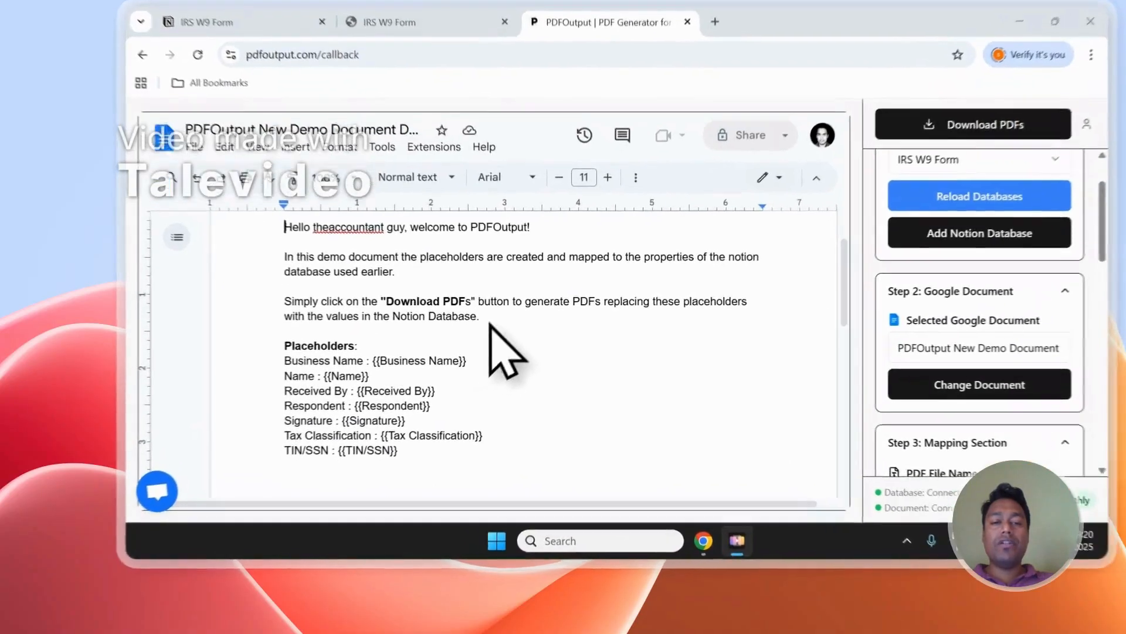
drag(423, 368, 250, 264)
key(BackSpace)
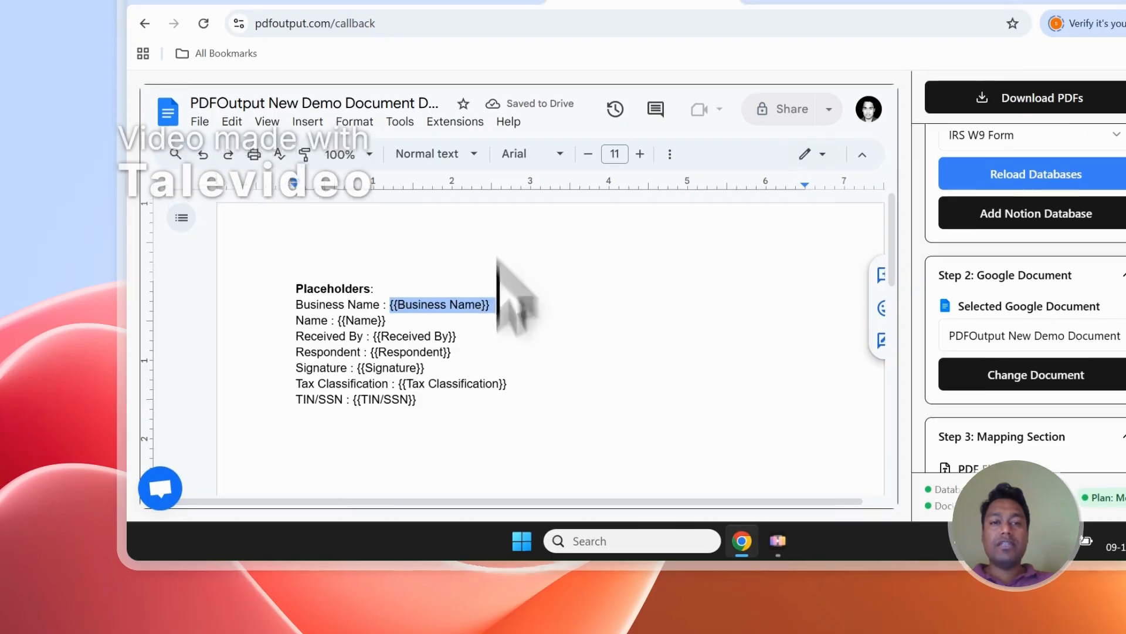
- Compare the Business Name and Name placeholders in the document with the matching columns of the Notion form responses
click(492, 115)
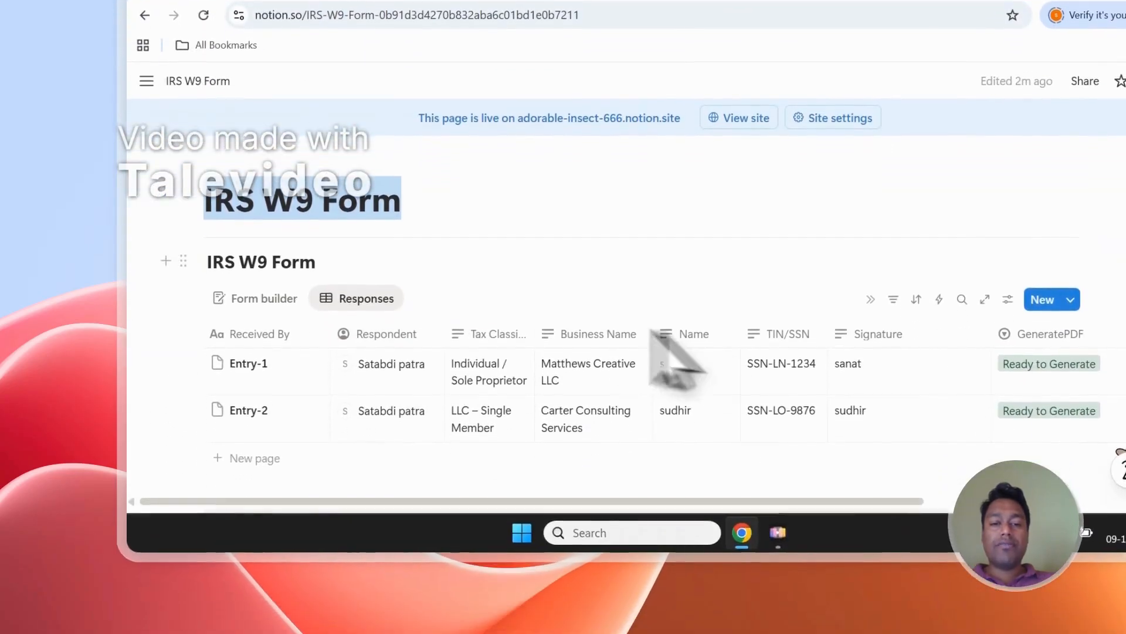
click(575, 123)
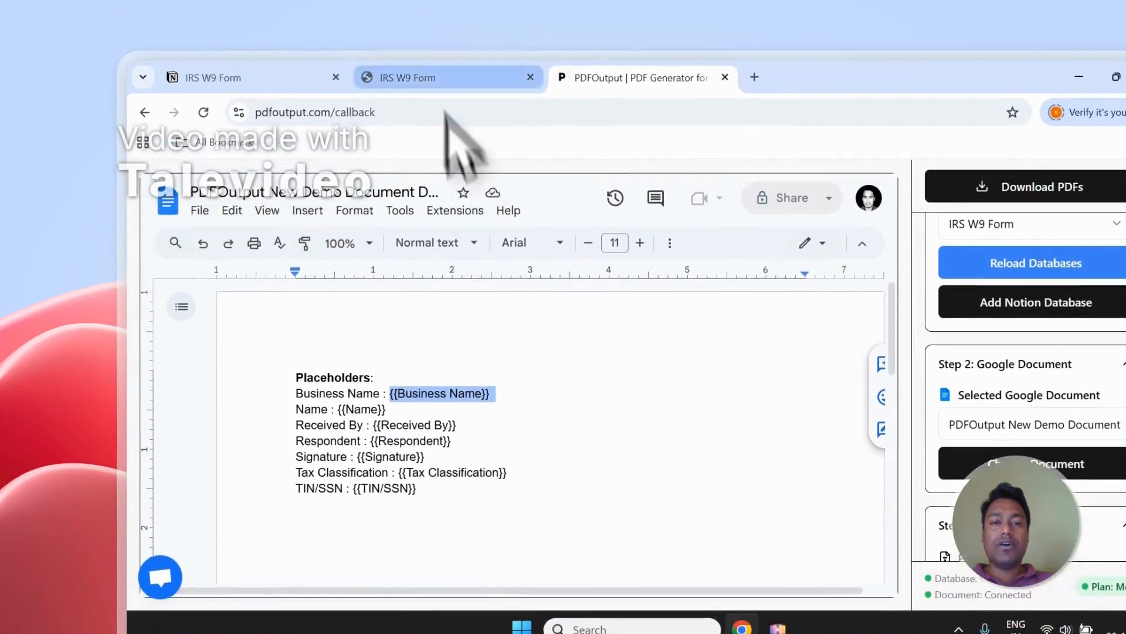
click(481, 77)
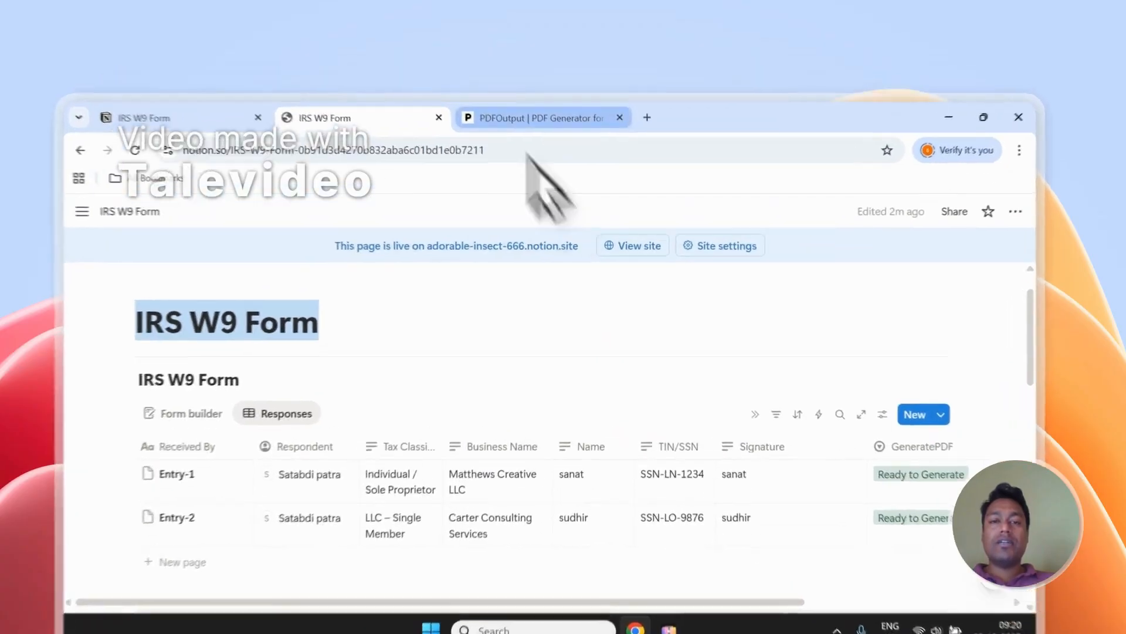
click(551, 85)
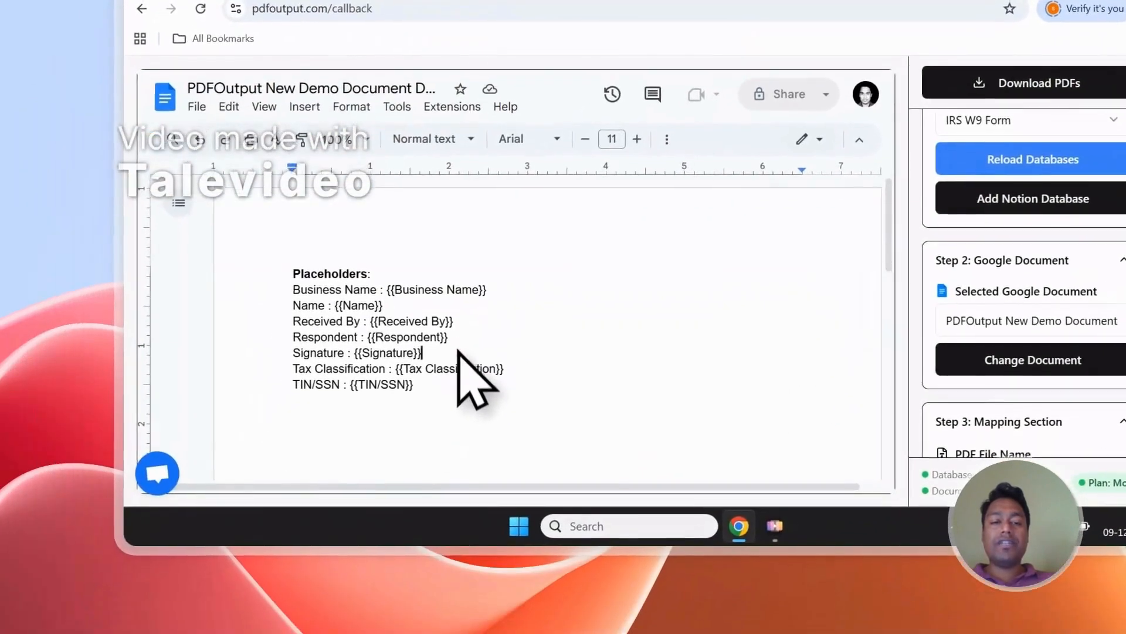
drag(455, 321, 364, 320)
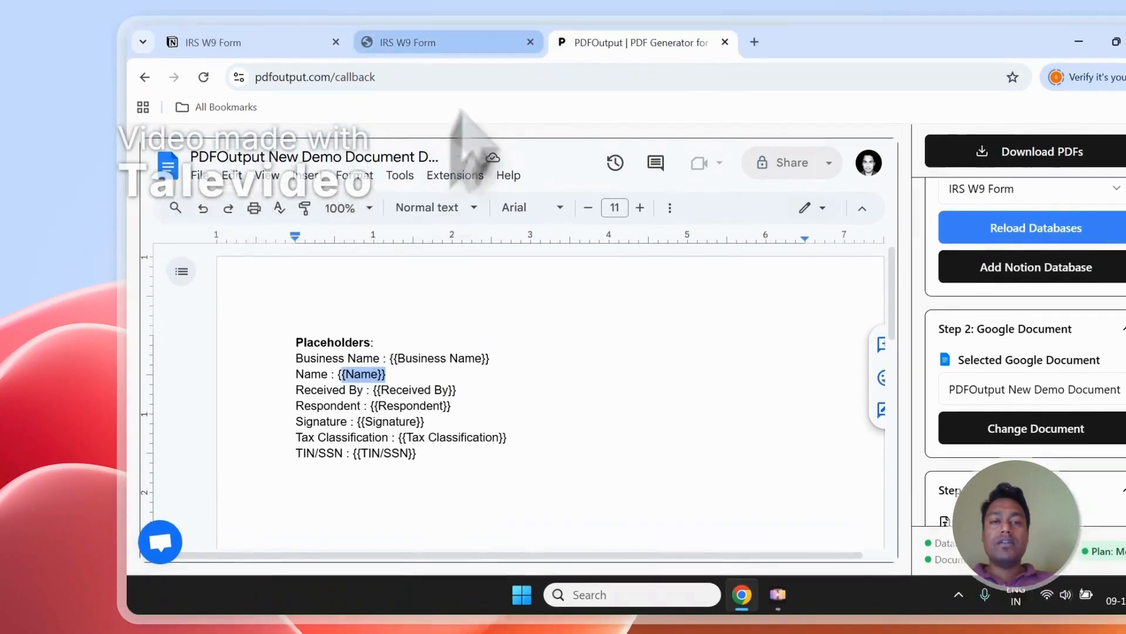
click(402, 43)
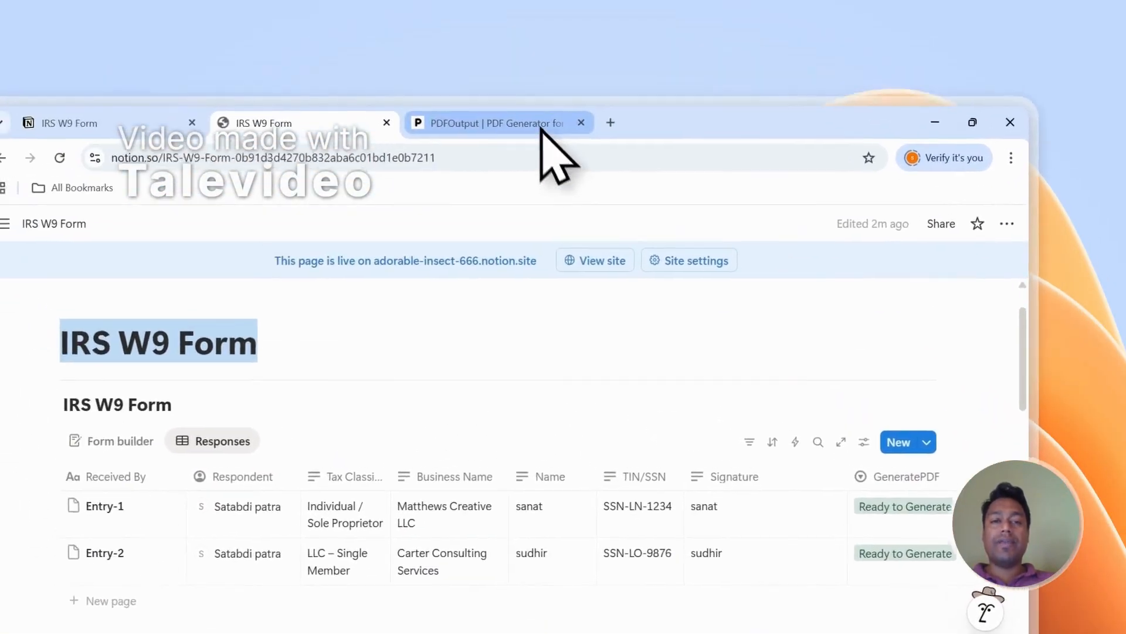
click(540, 125)
click(399, 375)
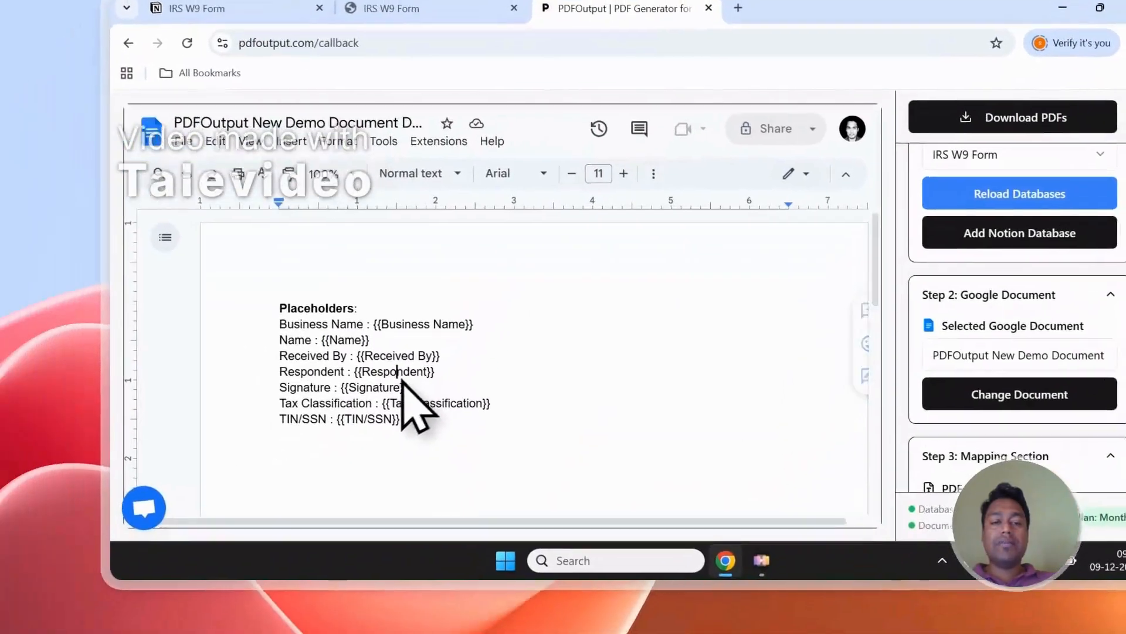
double_click(340, 340)
click(468, 99)
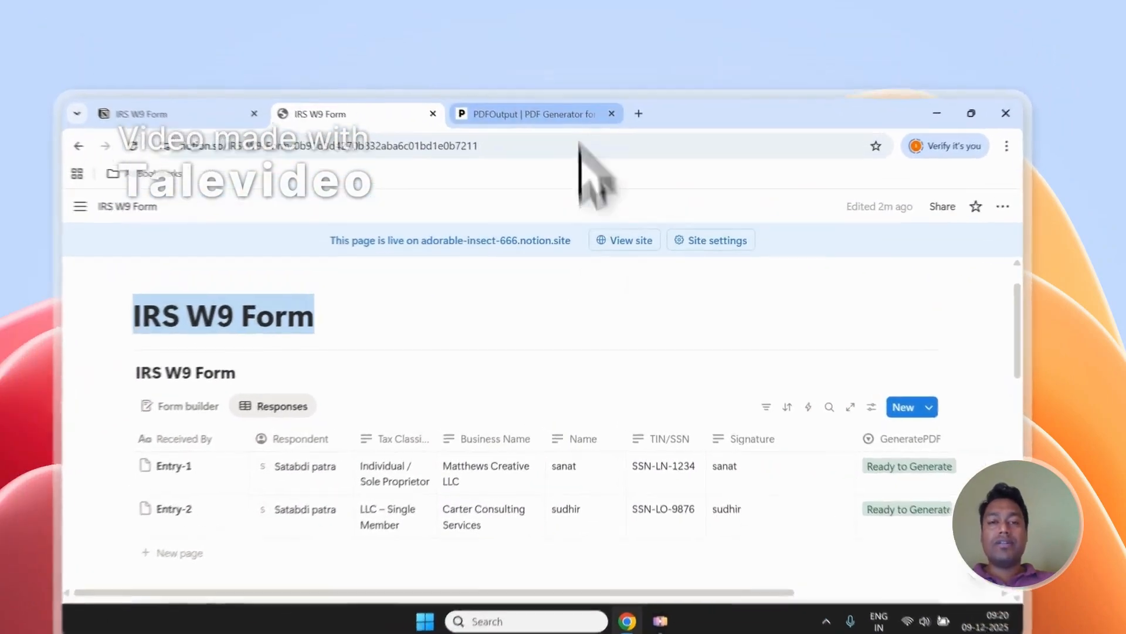
click(548, 86)
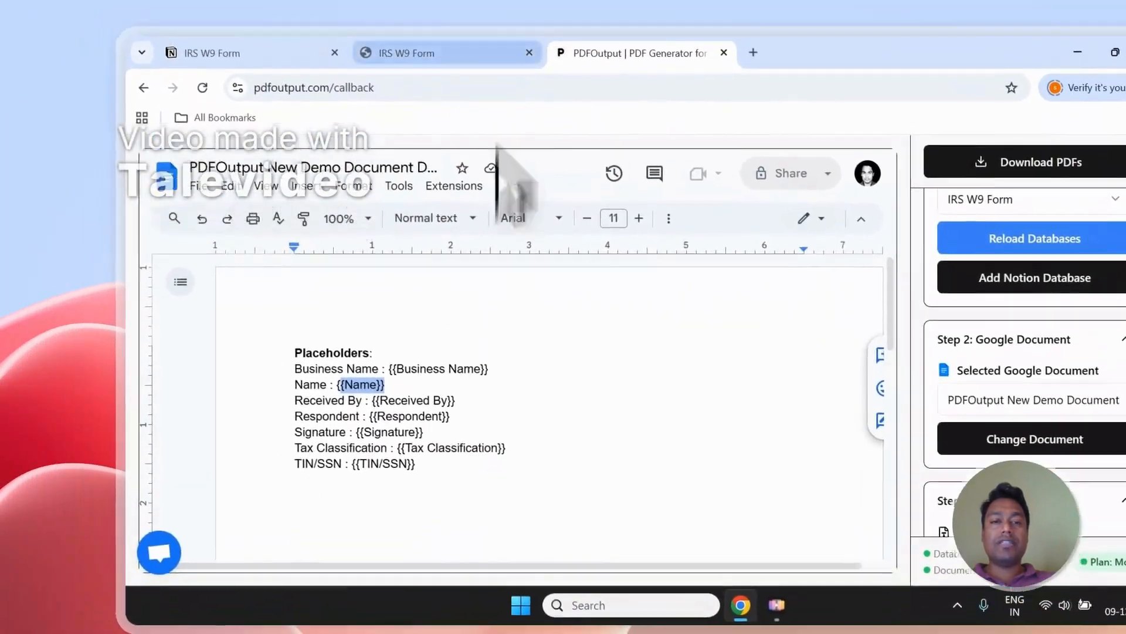
click(405, 53)
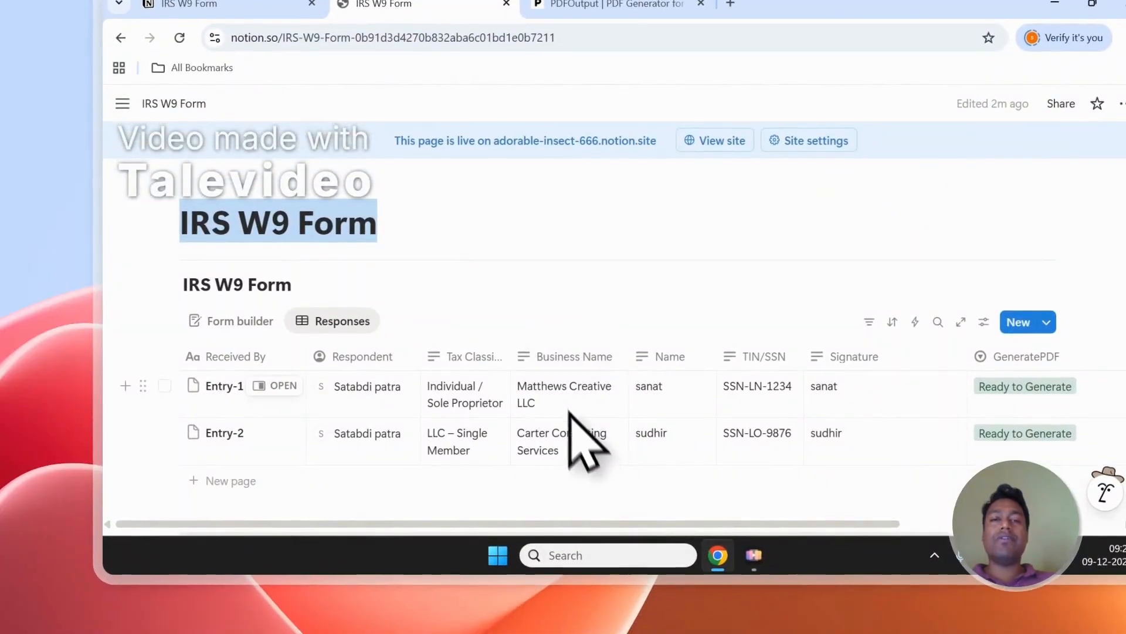
click(616, 5)
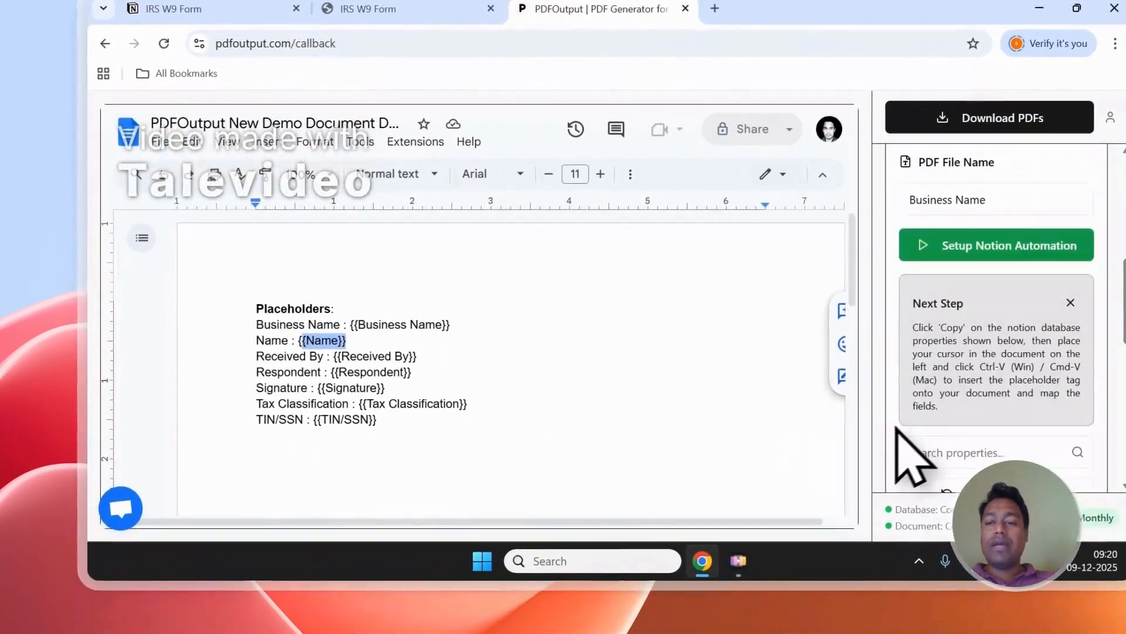
- Add a "Tax Classification - {{Tax Classification}}" line below the Placeholders list, using the placeholder copied from the Notion properties
scroll(915, 451, down, 8)
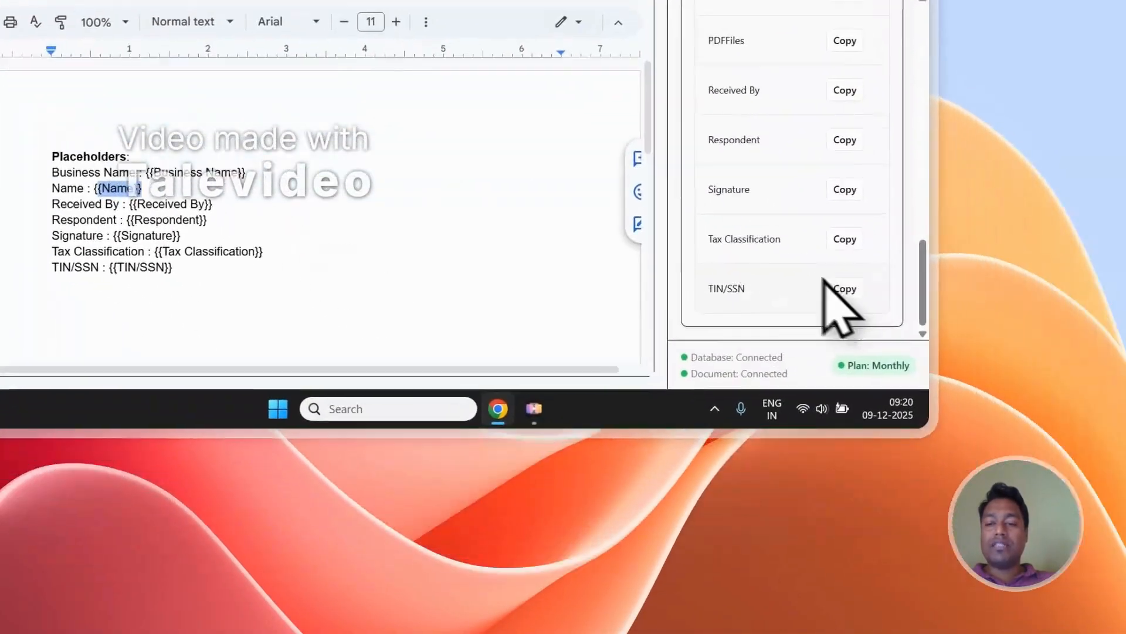
drag(709, 238, 763, 245)
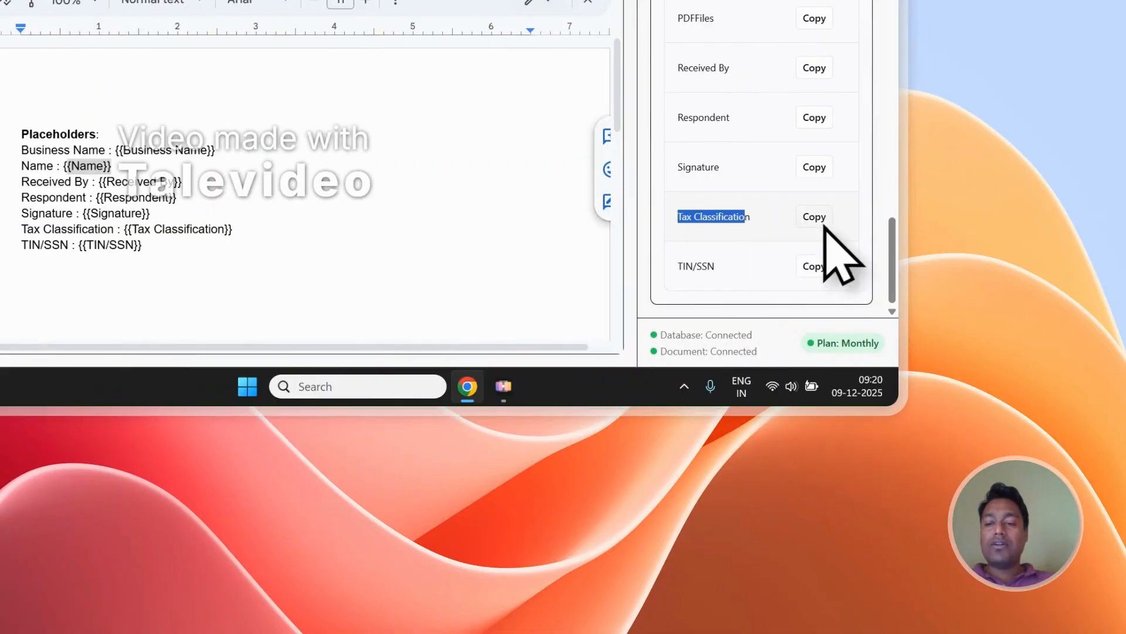
click(824, 225)
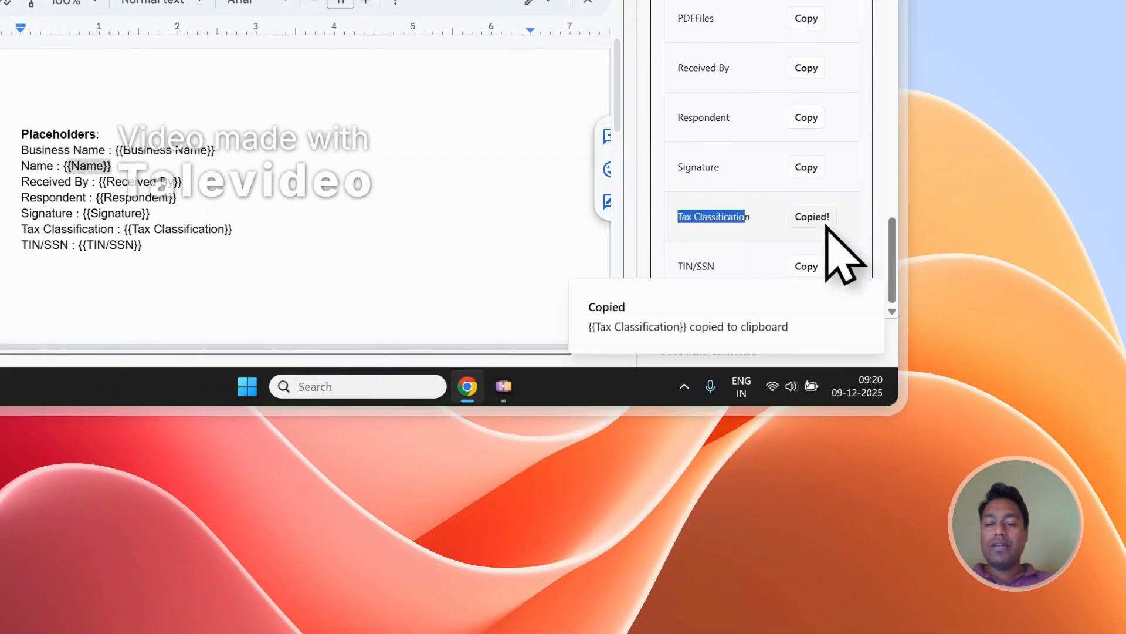
scroll(228, 269, down, 2)
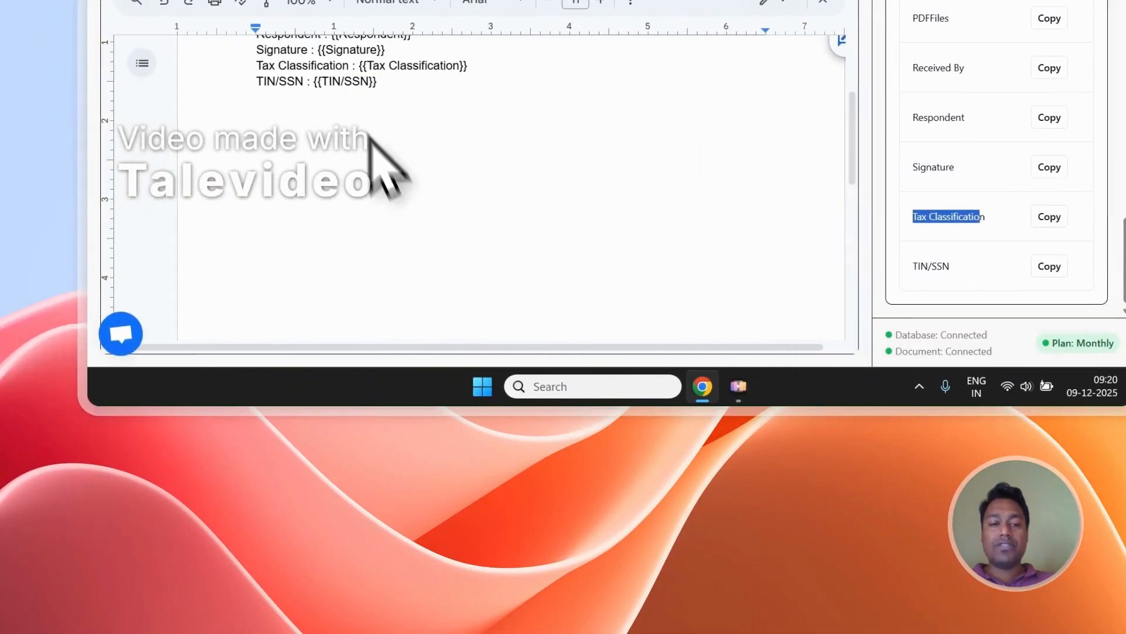
click(121, 103)
text(Ta)
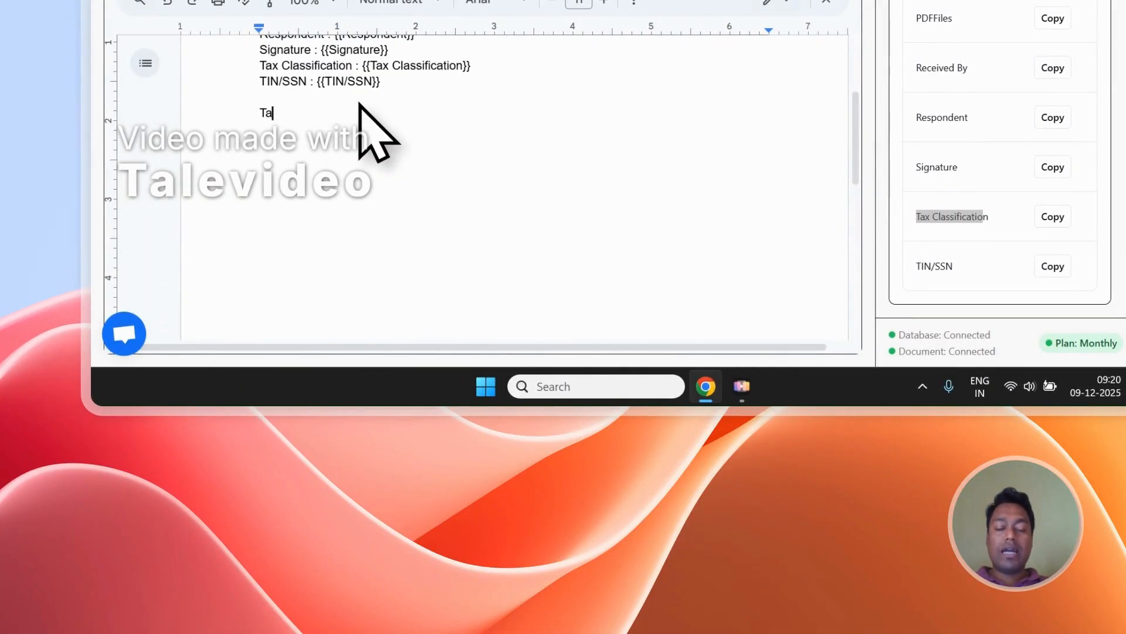
text(x Classification -)
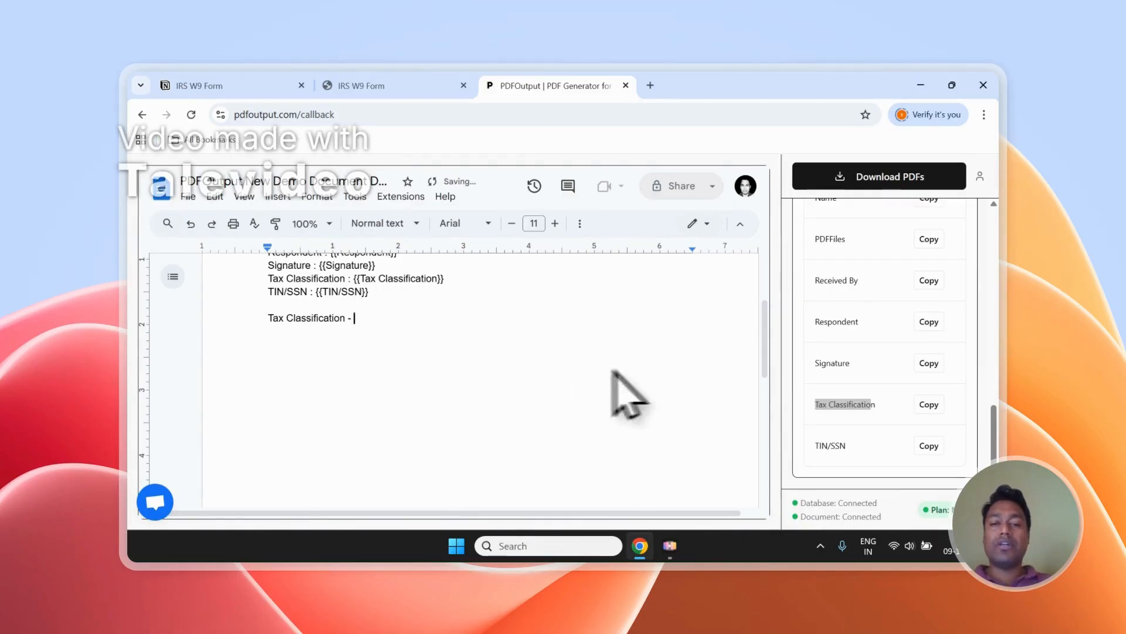
scroll(863, 378, up, 5)
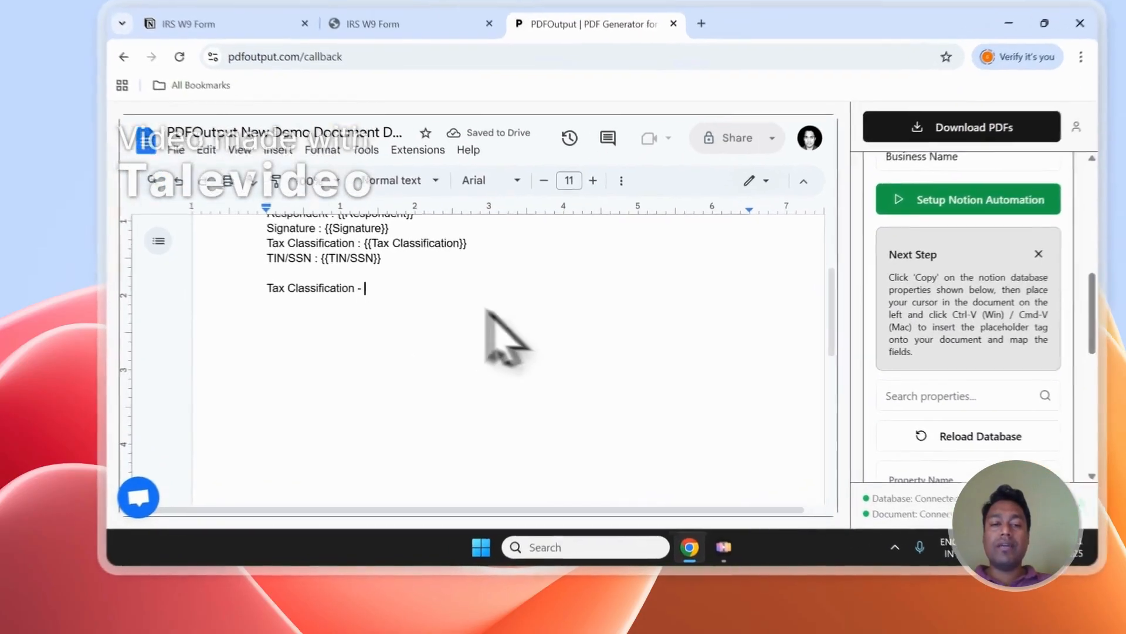
key(ctrl+v)
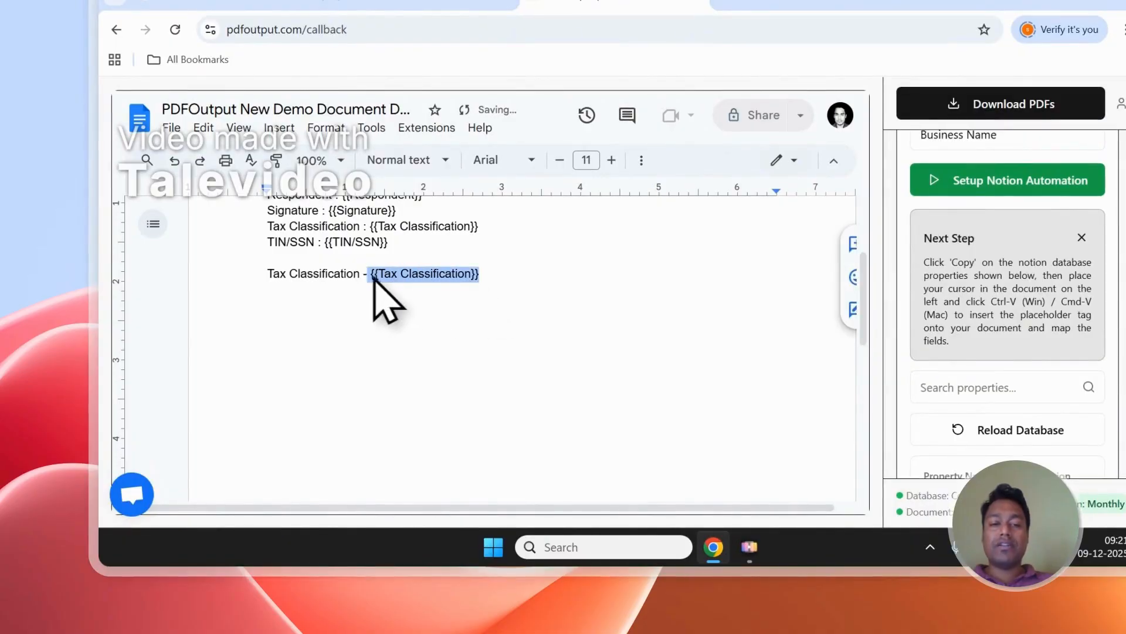
- Add a "TIN - {{TIN/SSN}}" line below the new Tax Classification line, using the copied TIN/SSN placeholder
scroll(933, 395, down, 5)
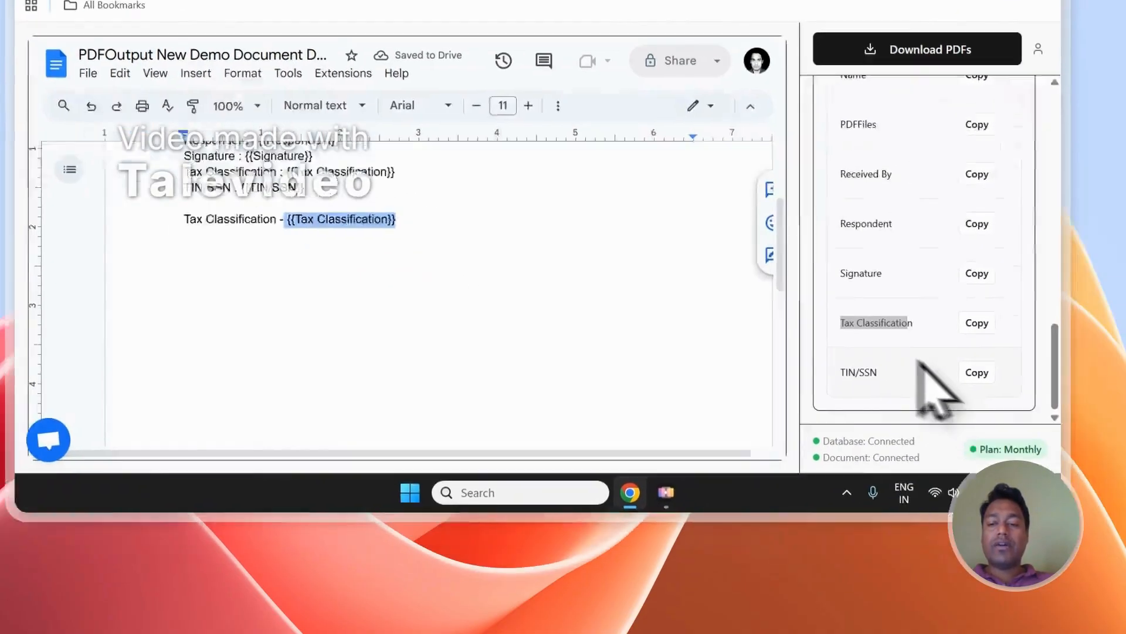
click(1060, 427)
click(481, 329)
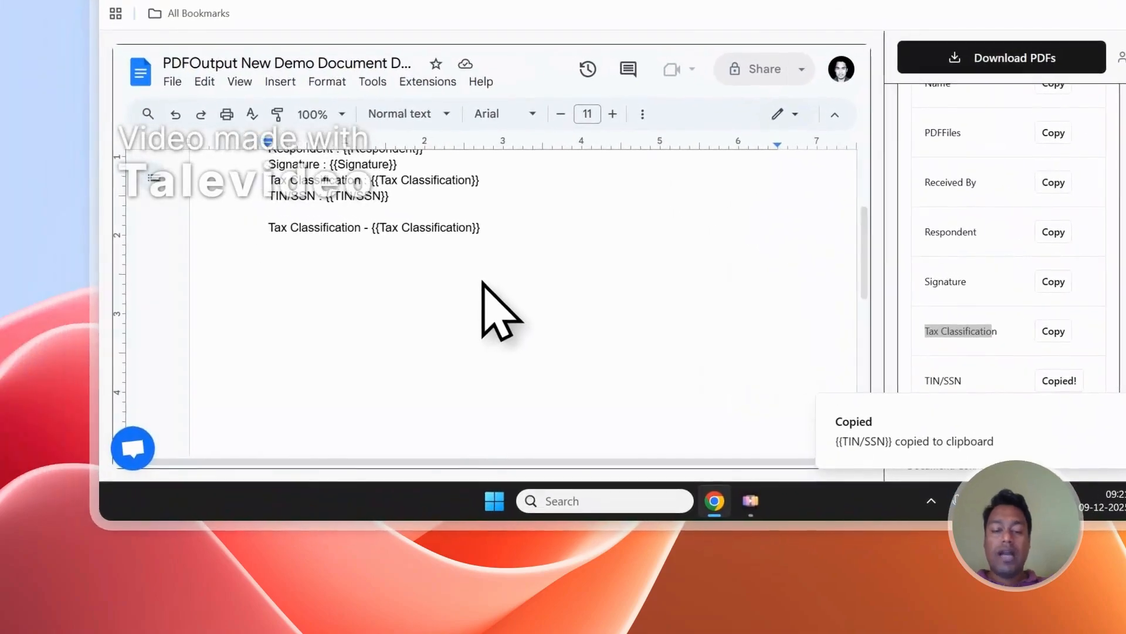
text(TIN -)
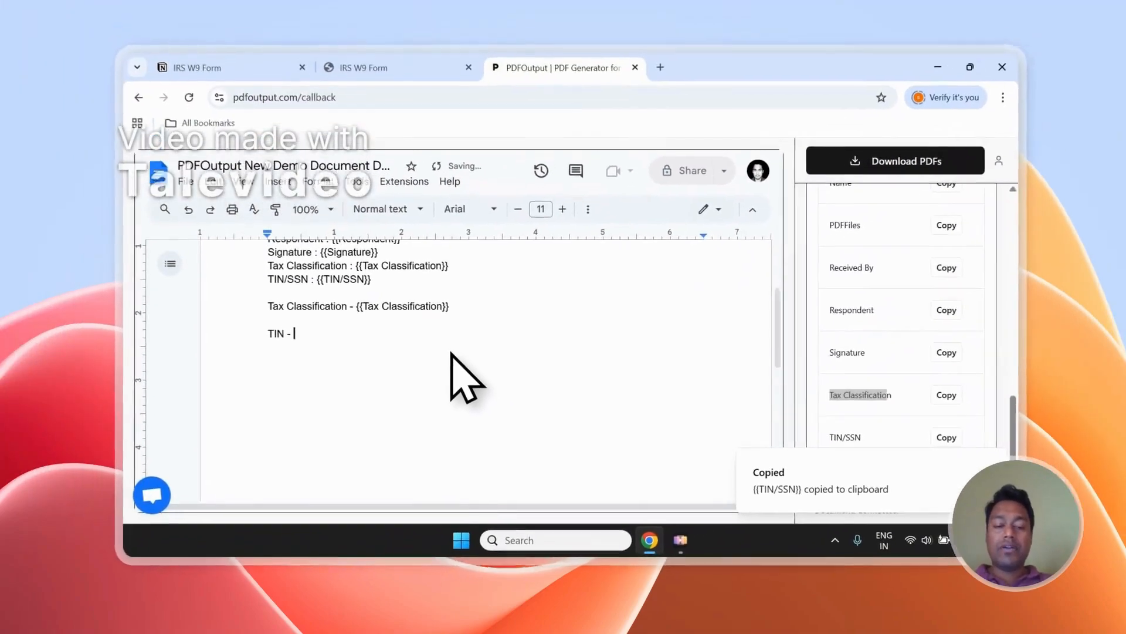
key(ctrl+v)
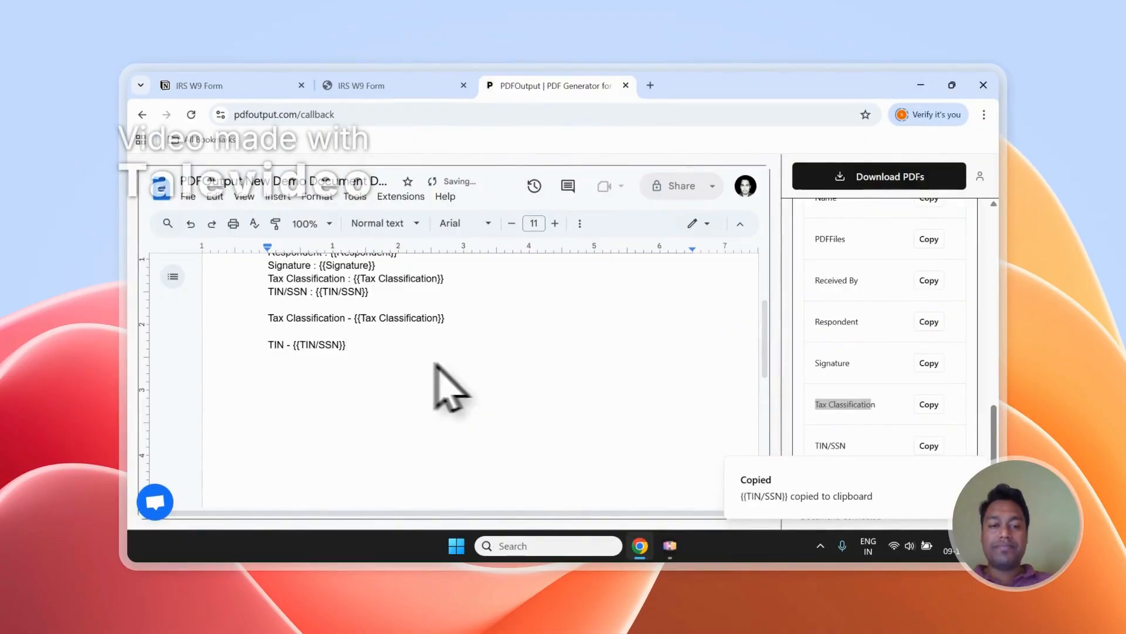
drag(384, 358, 274, 317)
scroll(418, 332, up, 3)
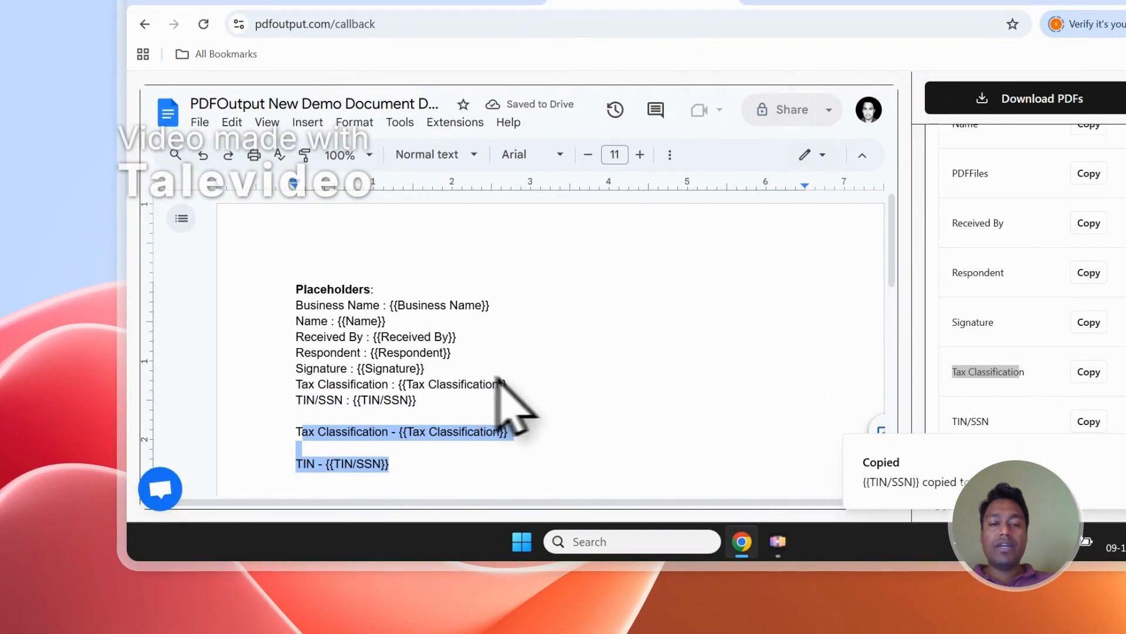
- Check the Notion response columns for a suitable file name property and set the PDF File Name to Name
scroll(1045, 317, up, 8)
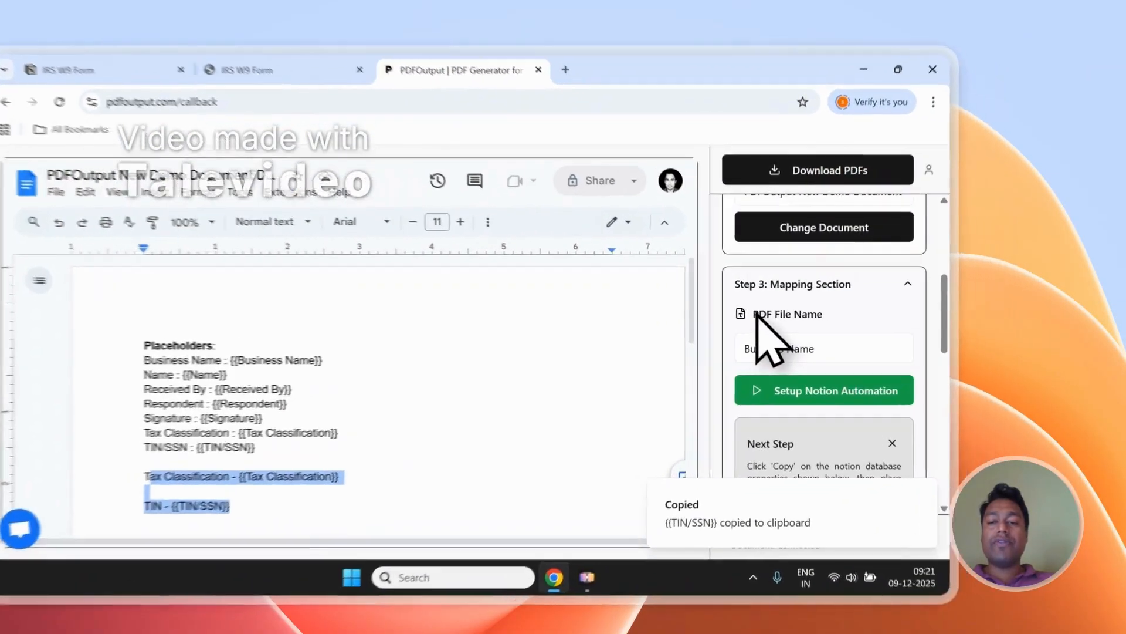
drag(820, 307, 883, 311)
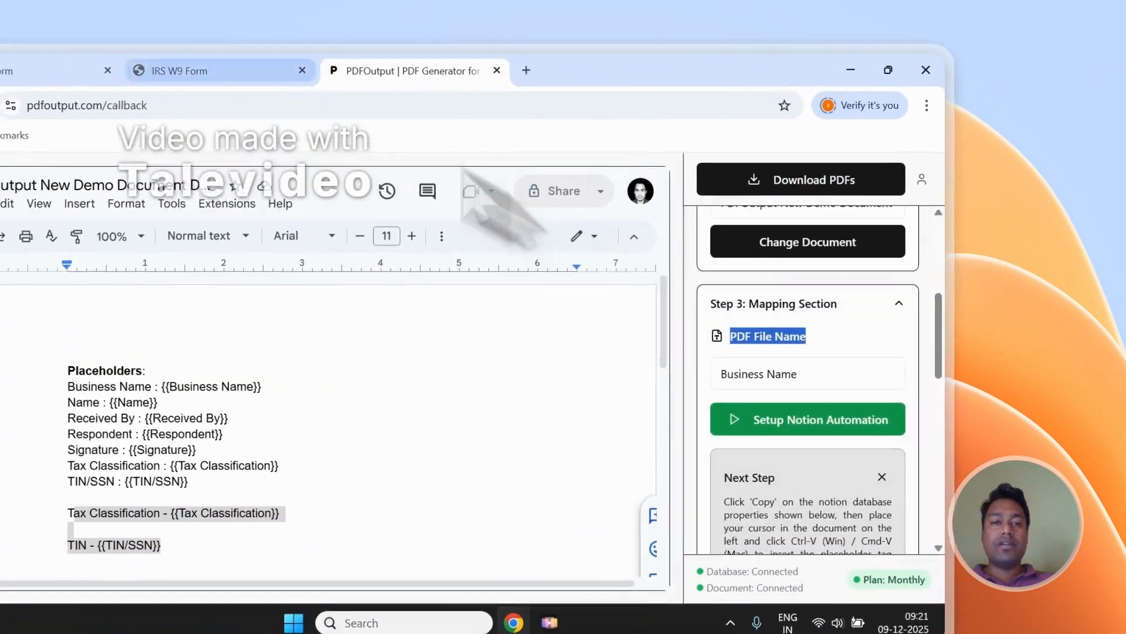
click(133, 56)
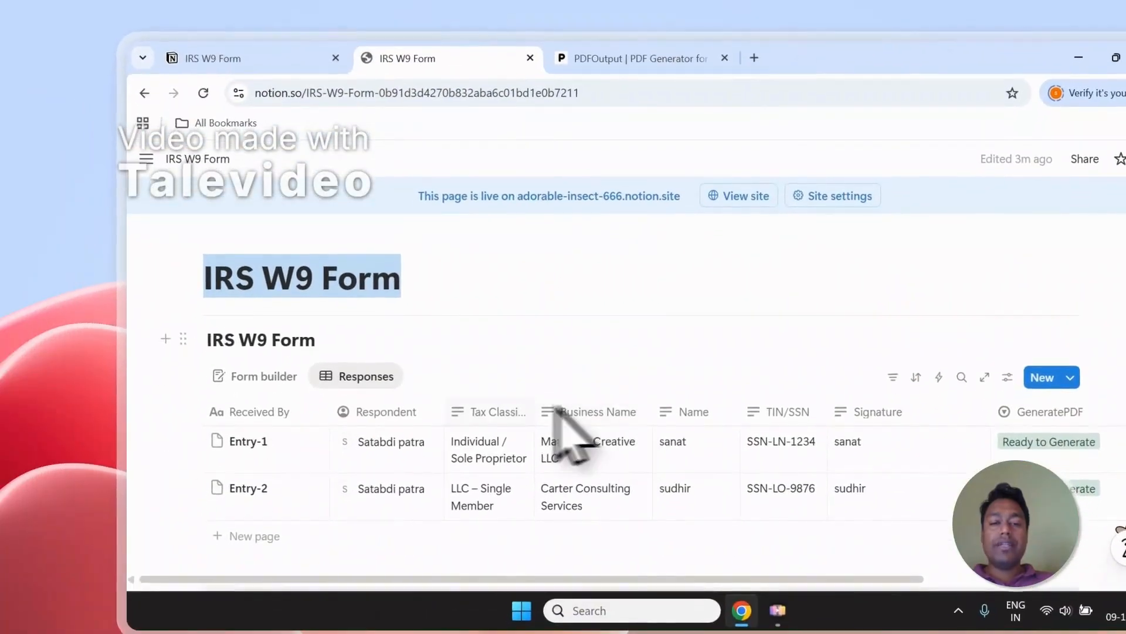
scroll(586, 405, down, 2)
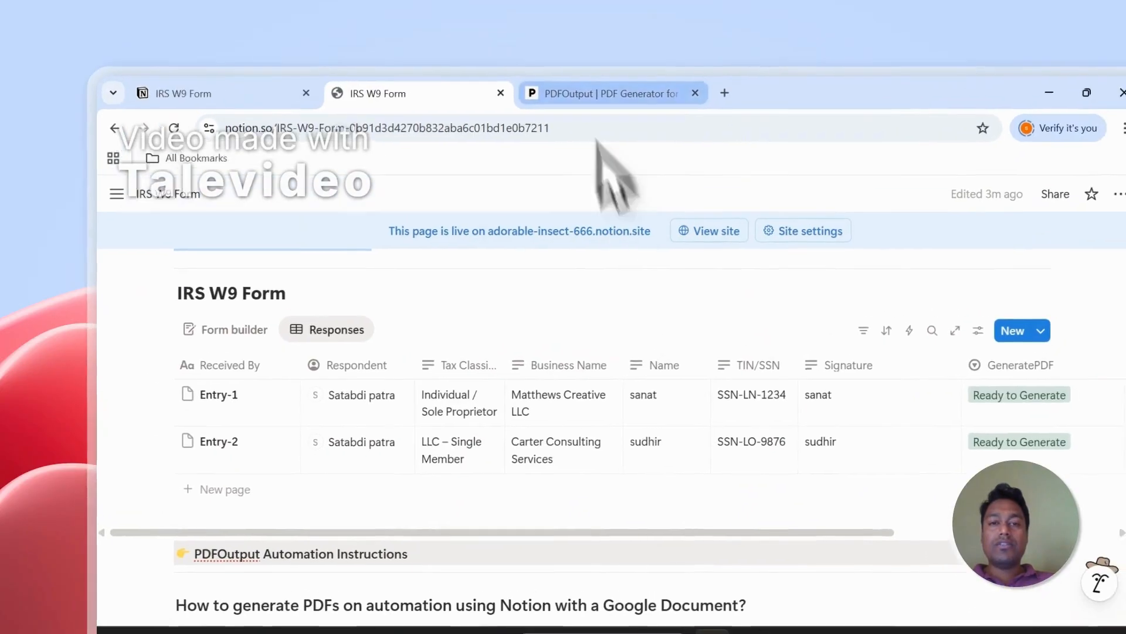
click(633, 57)
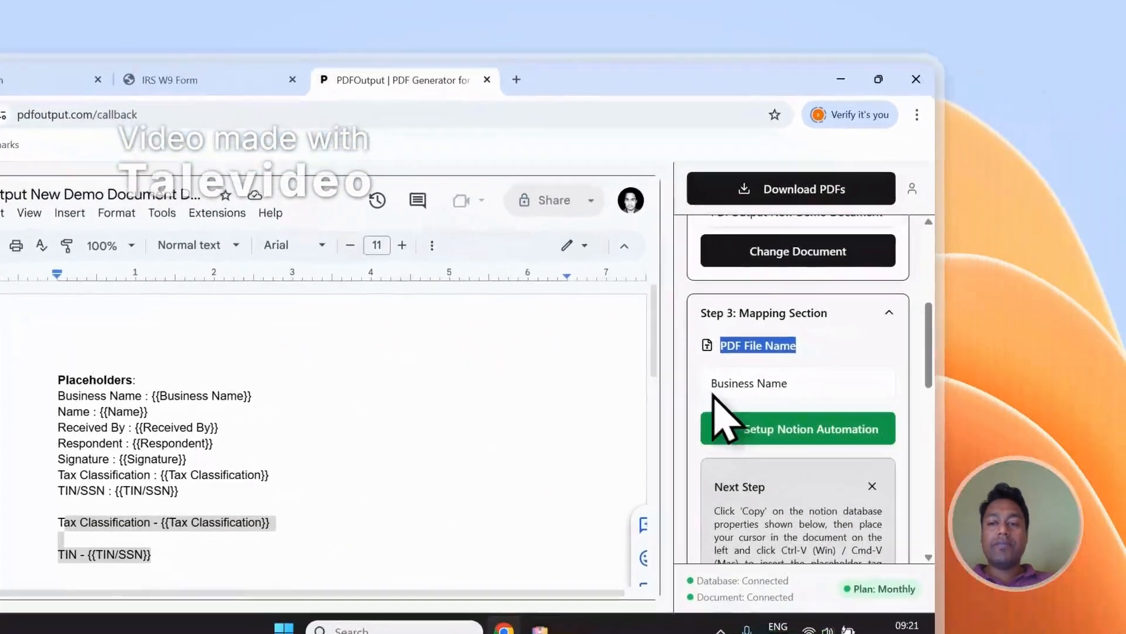
click(684, 378)
click(713, 258)
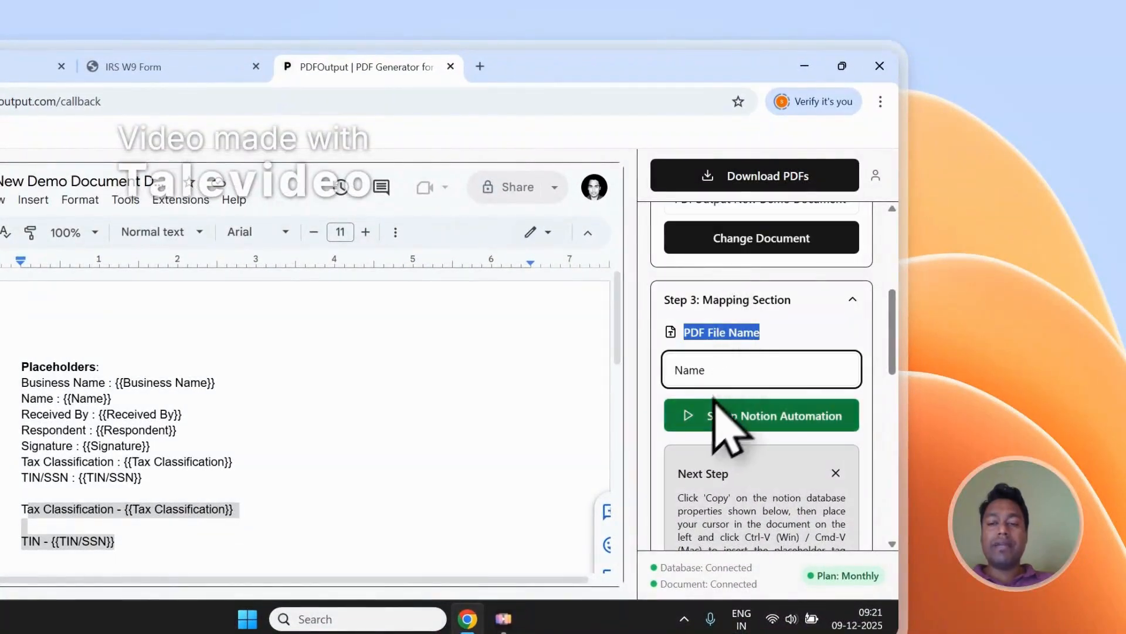
- Check the GeneratePDF and PDFFiles columns in the Notion responses, and generate the PDFs in PDFOutput
scroll(793, 333, up, 6)
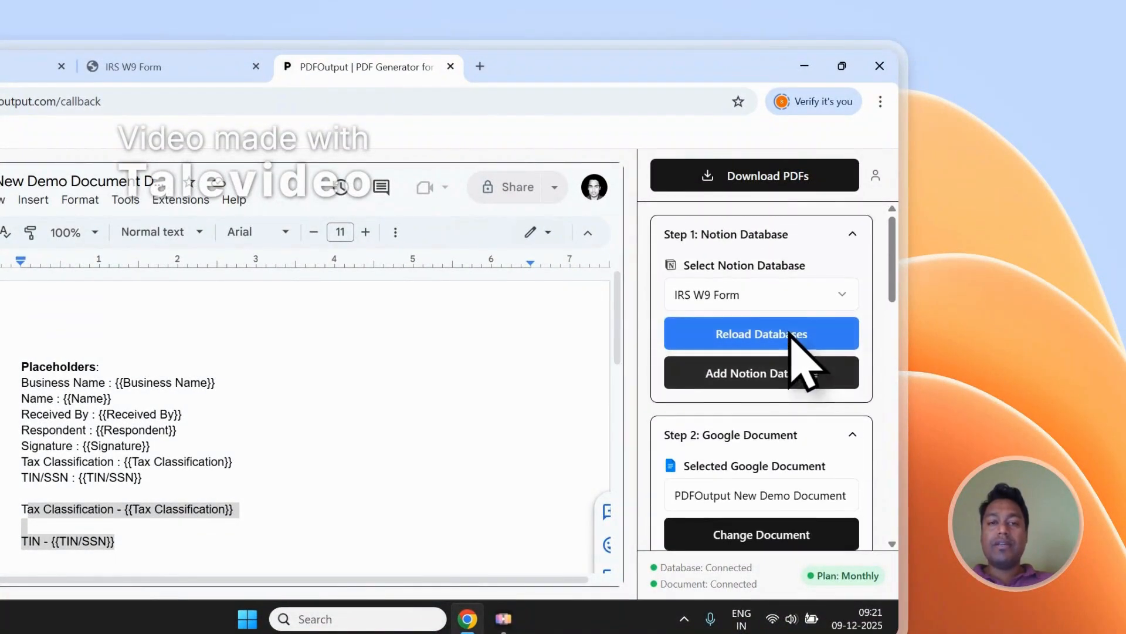
click(164, 66)
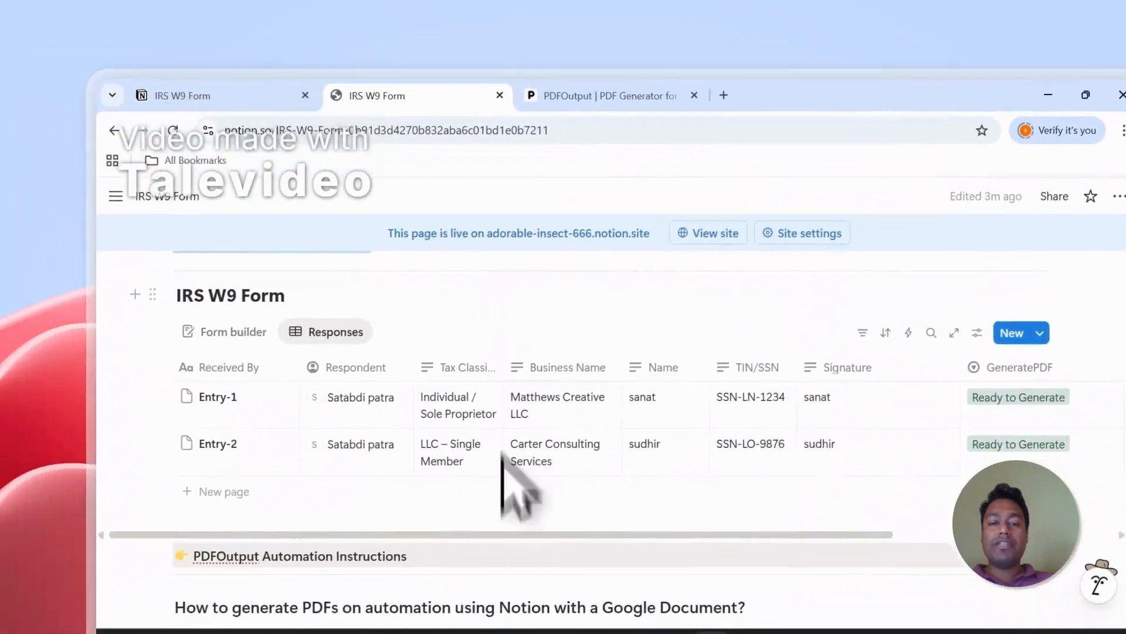
drag(499, 533, 661, 535)
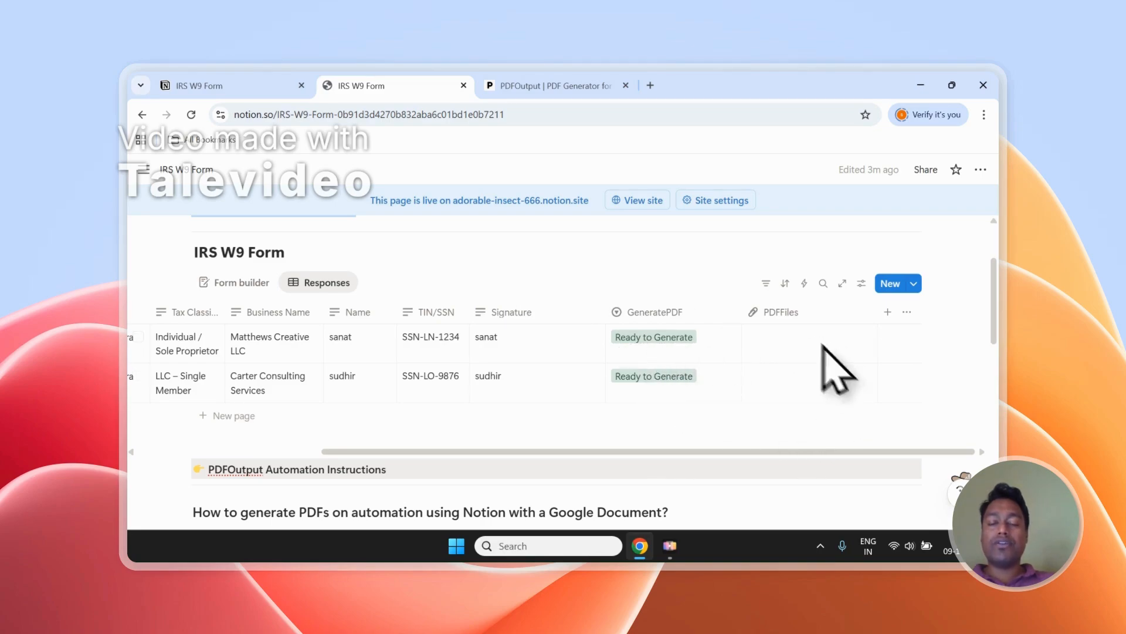
click(563, 86)
click(915, 261)
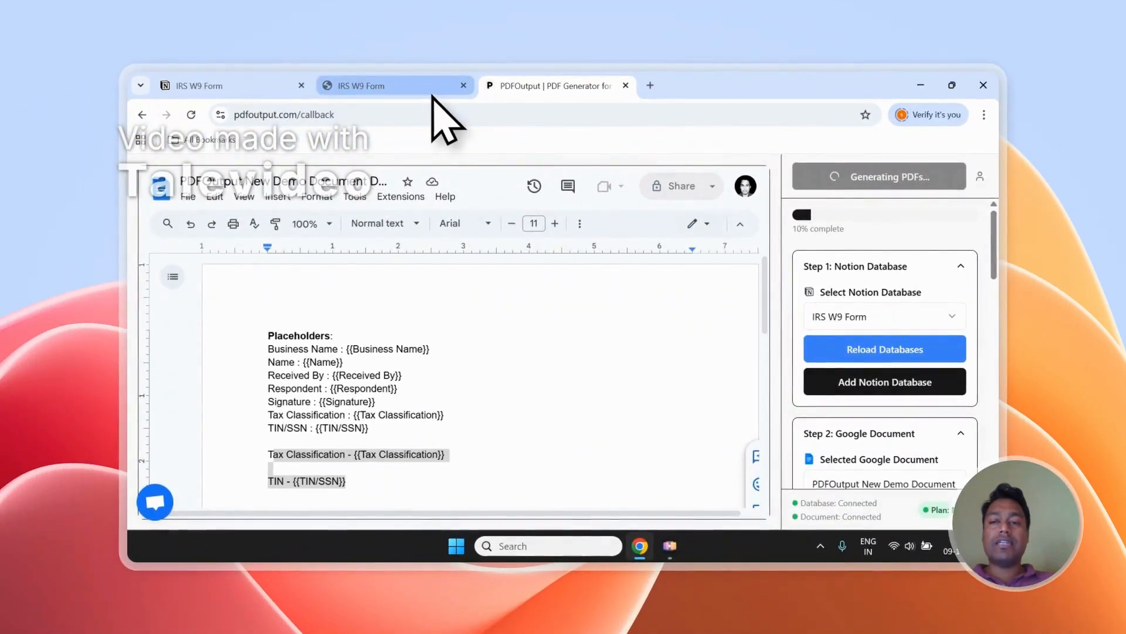
- Open the generated PDFs of Entry-1 and Entry-2 from the PDFFiles column of the Notion responses
click(433, 93)
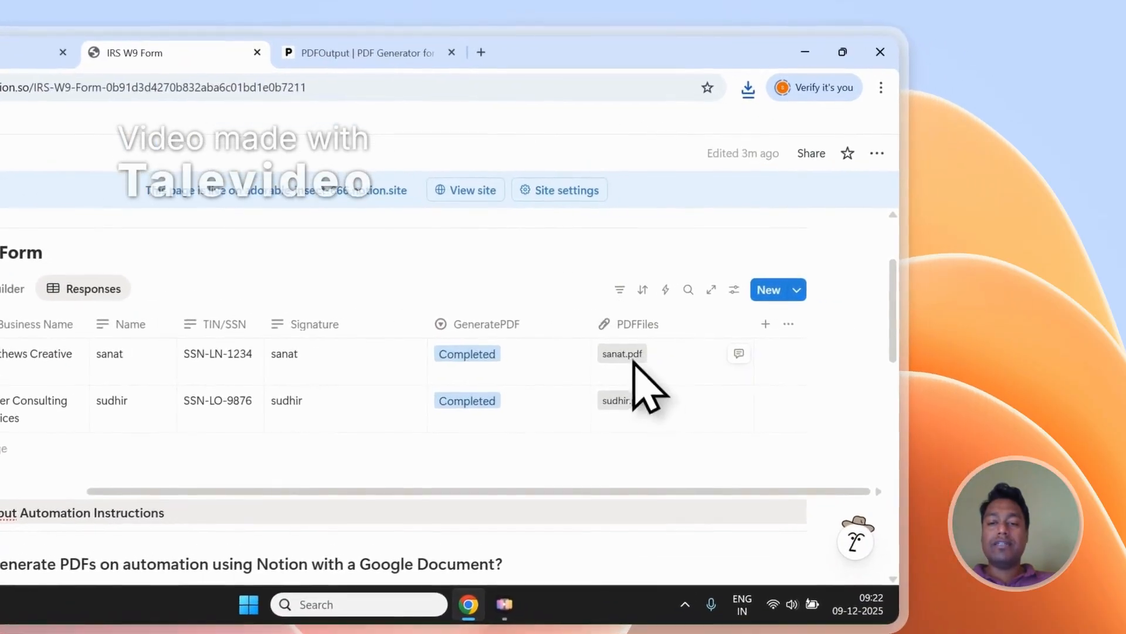
click(768, 337)
click(188, 52)
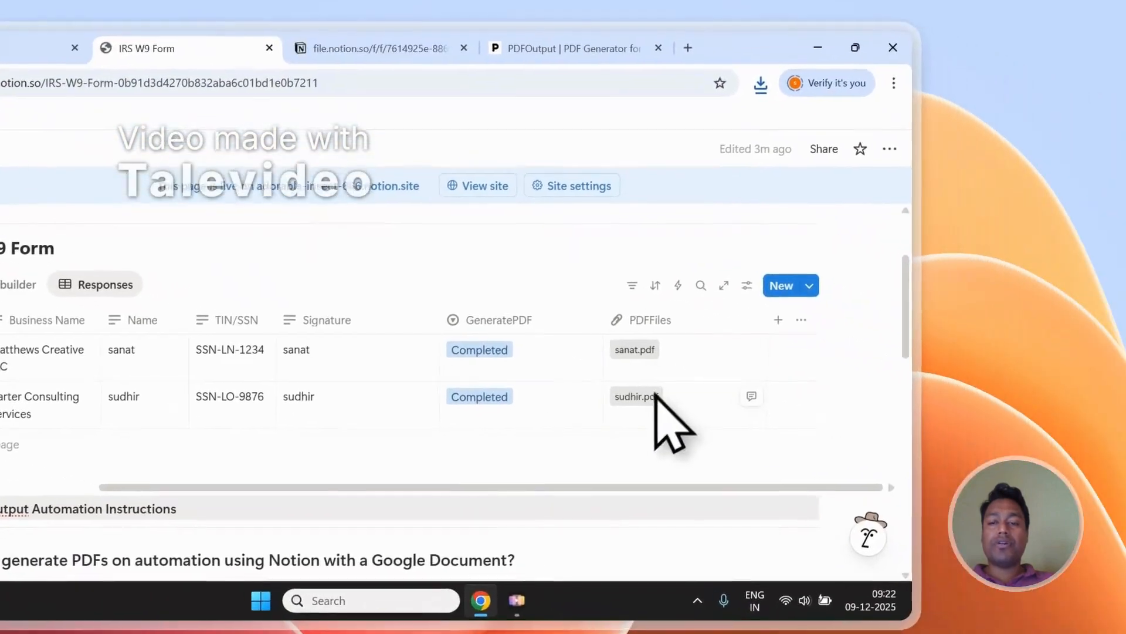
click(655, 395)
click(479, 51)
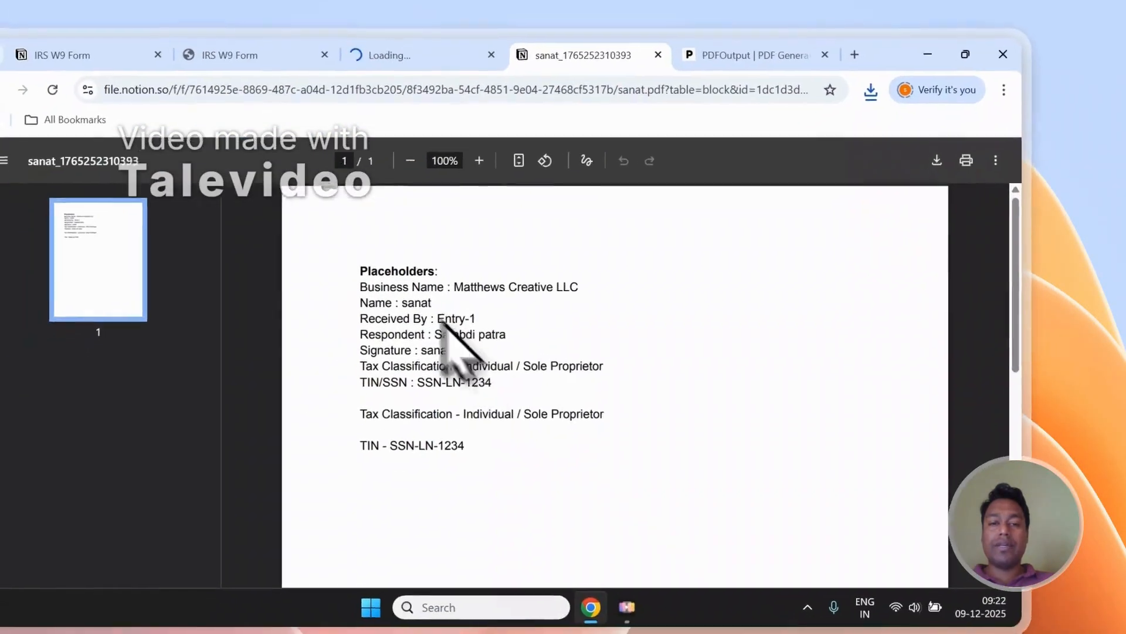
- Examine the values filled in for the placeholders in the Entry-1 PDF
drag(361, 287, 461, 349)
scroll(473, 334, down, 3)
scroll(448, 252, up, 3)
drag(481, 283, 423, 251)
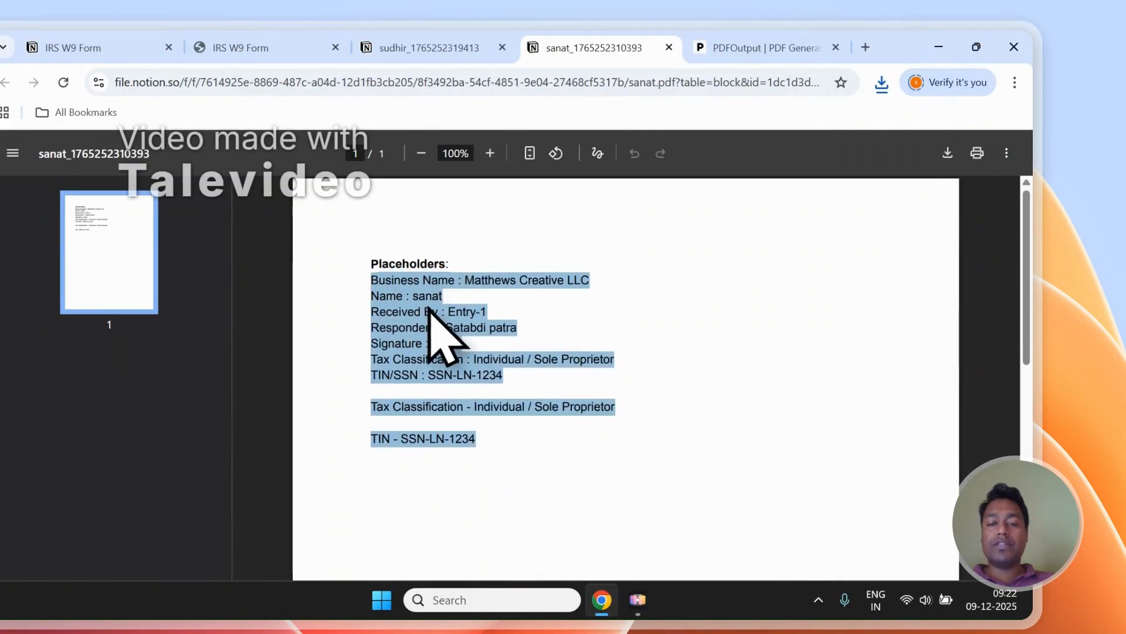
click(435, 309)
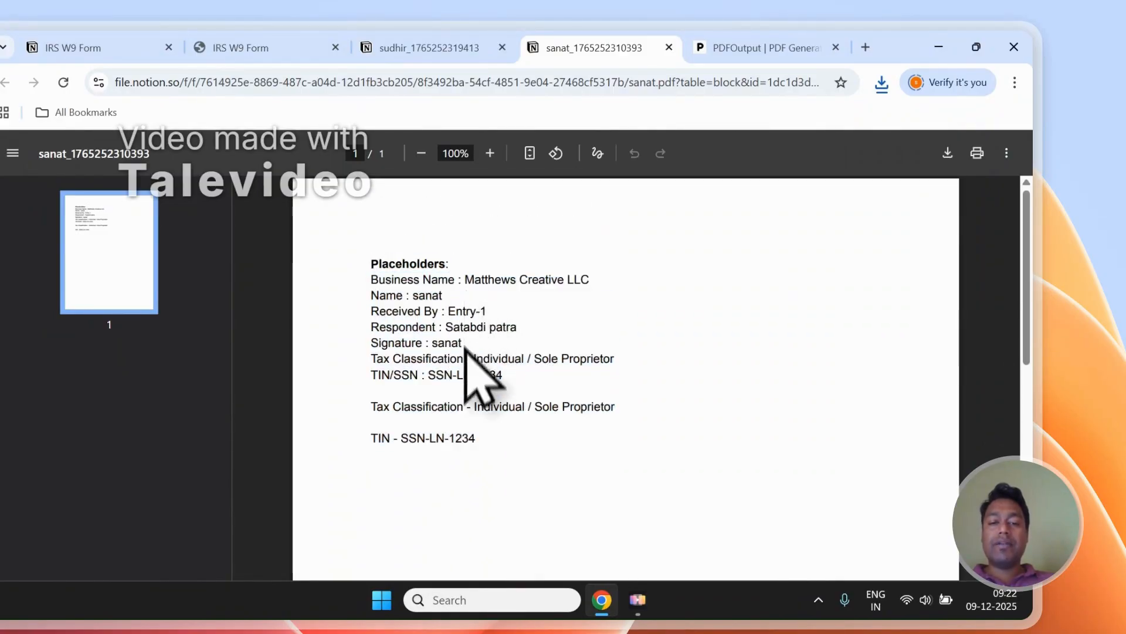
scroll(470, 364, down, 2)
scroll(478, 363, up, 2)
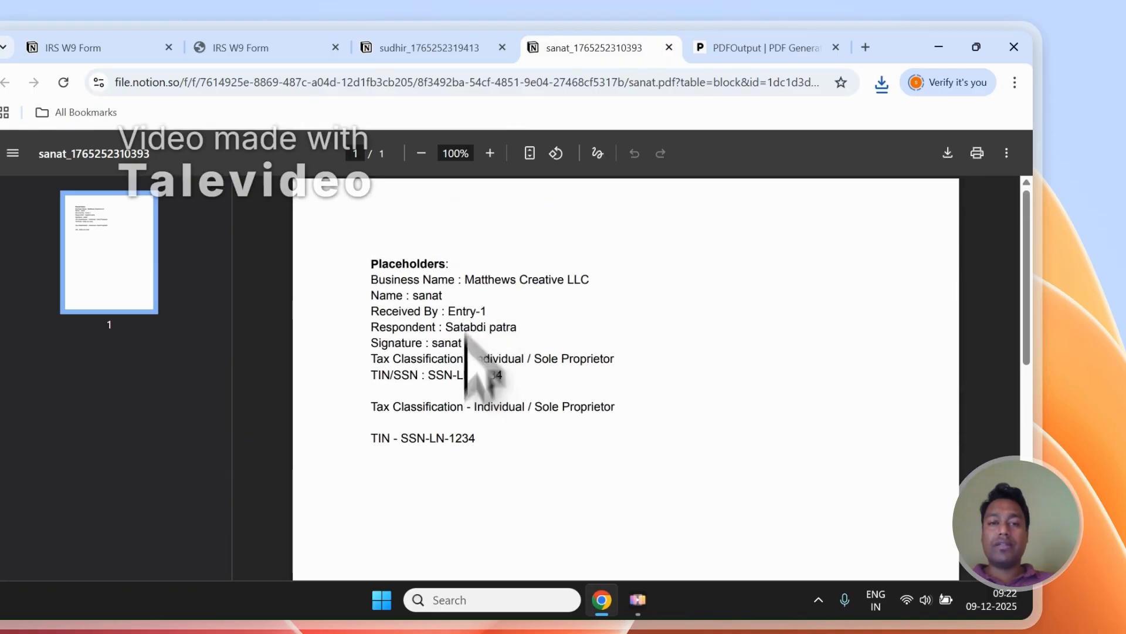
- Compare the filled-in values of the Entry-2 PDF with those of the Entry-1 PDF and close both PDFs
click(422, 48)
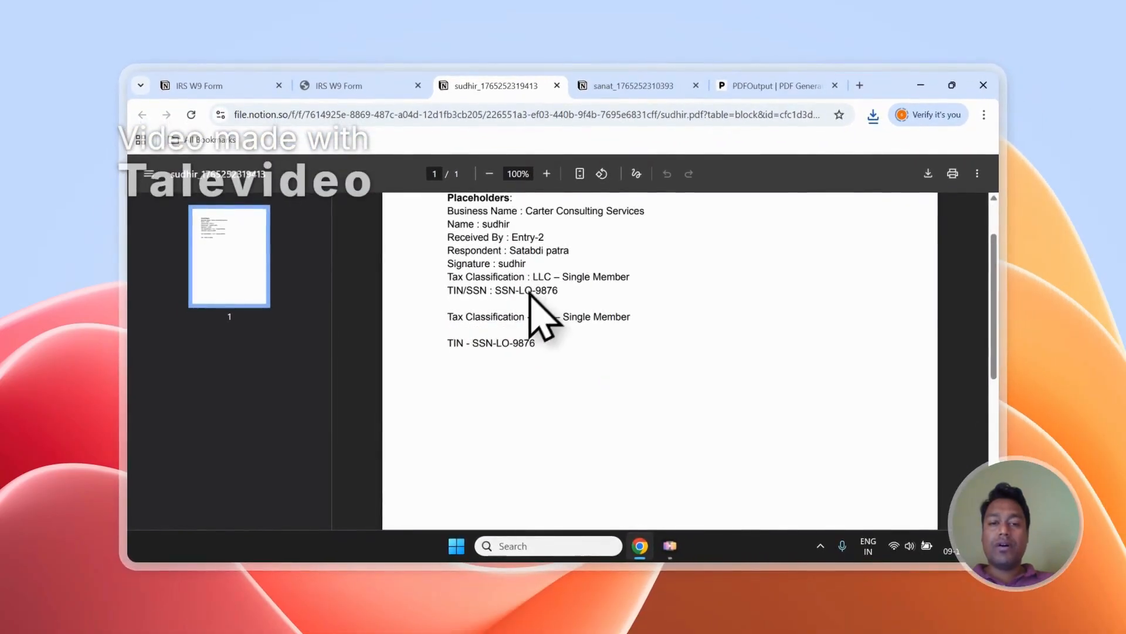
scroll(544, 304, up, 1)
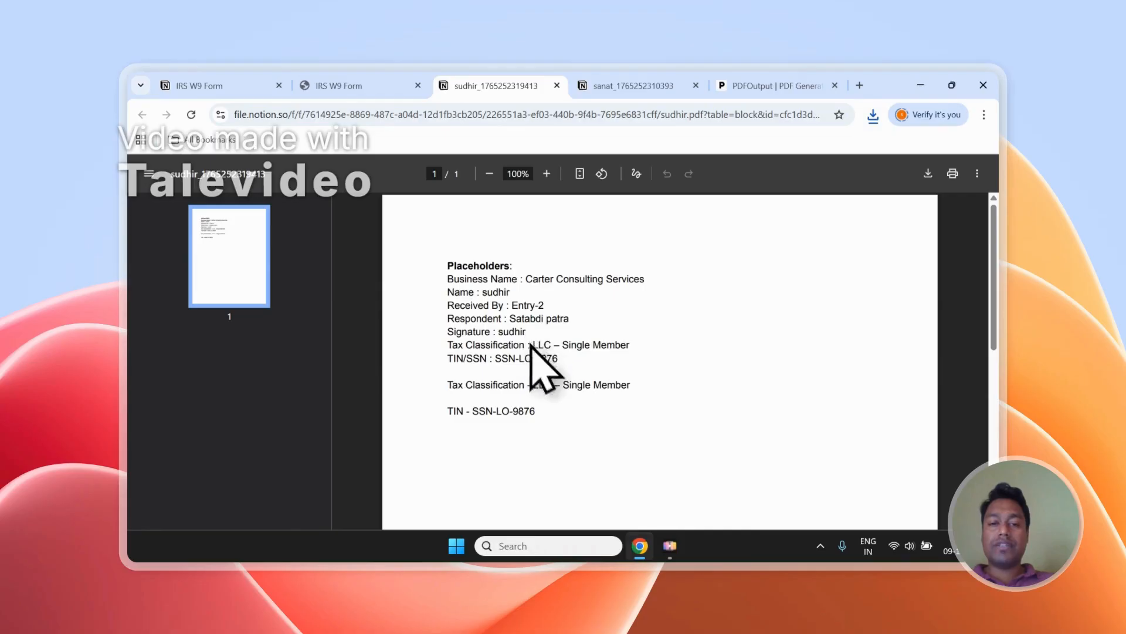
click(620, 85)
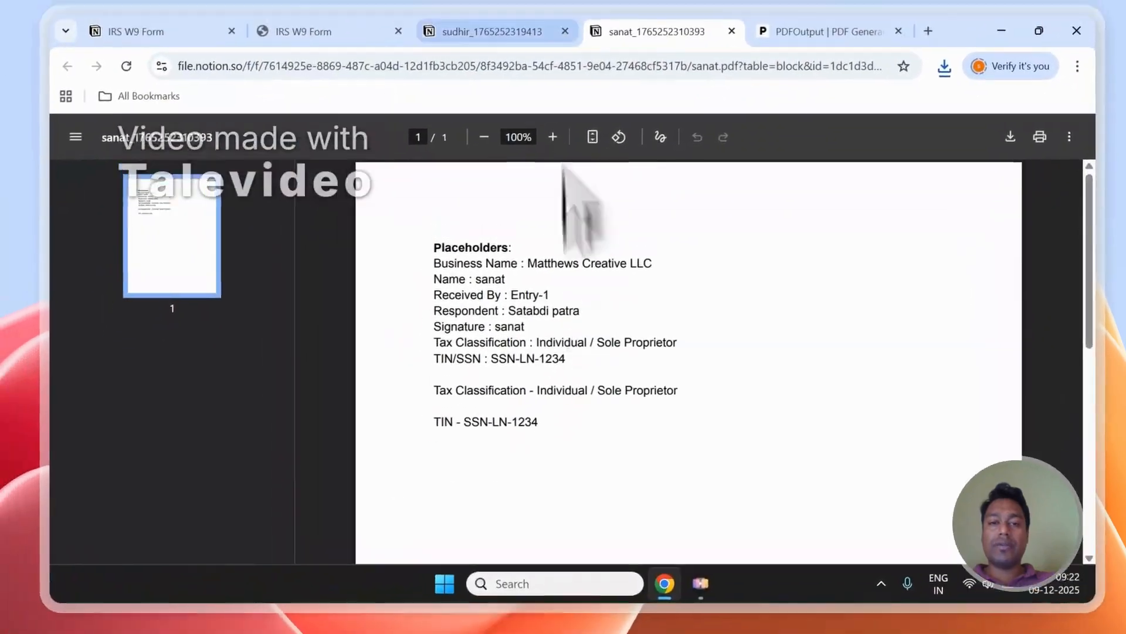
click(534, 85)
click(622, 129)
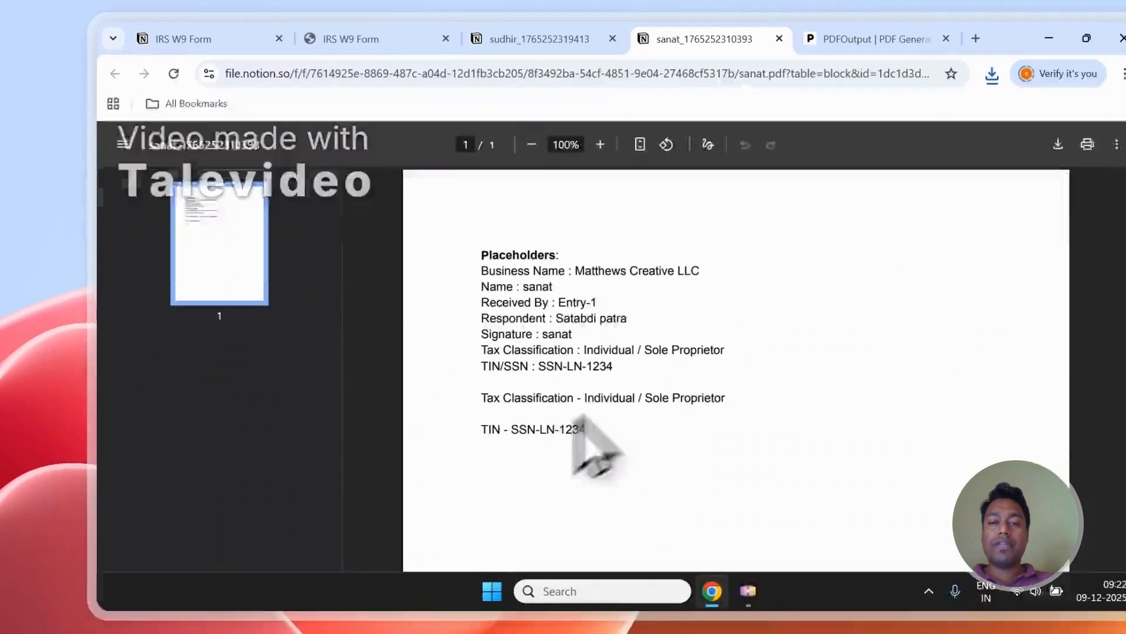
click(516, 144)
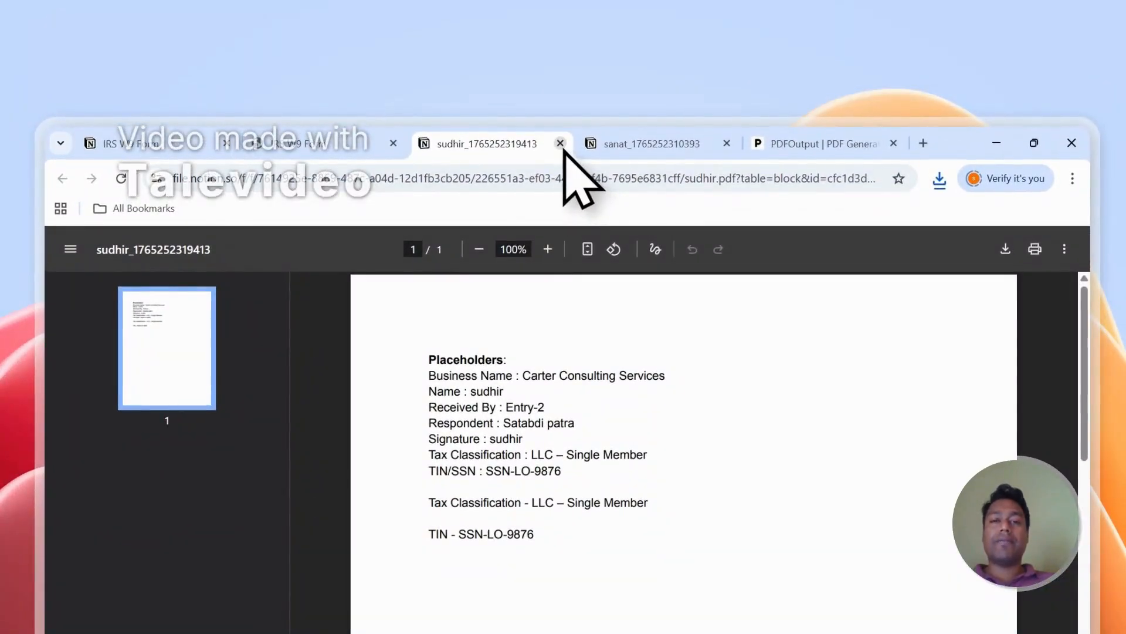
click(560, 143)
click(560, 144)
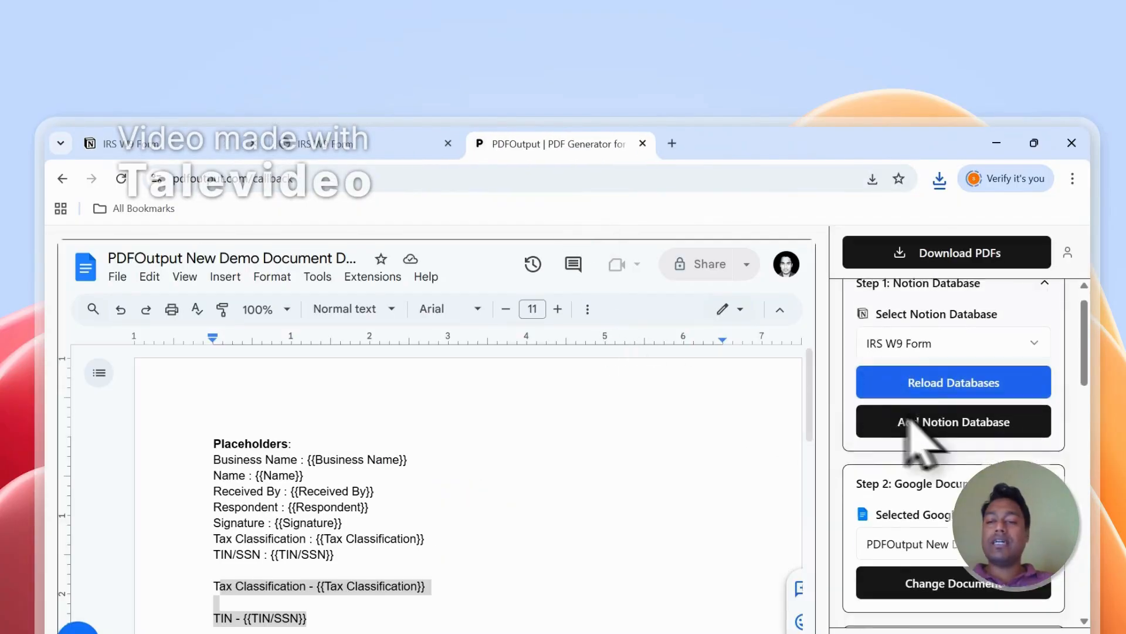
- Set up the Notion automation from the mapping section of PDFOutput for the IRS W9 Form database
scroll(939, 446, down, 5)
click(915, 466)
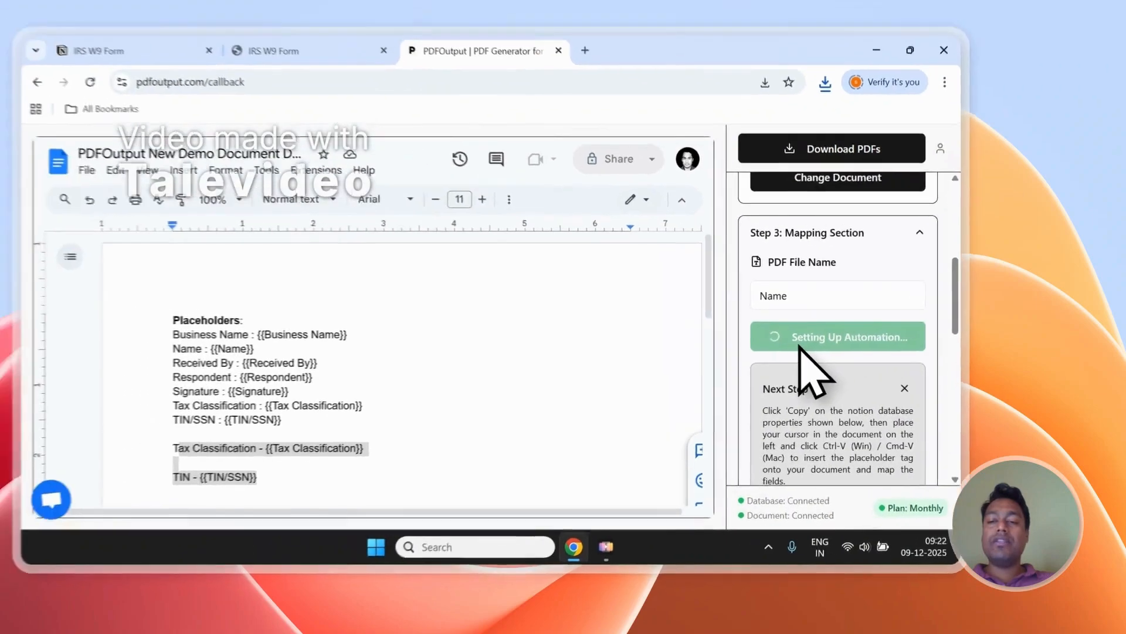
scroll(932, 293, up, 5)
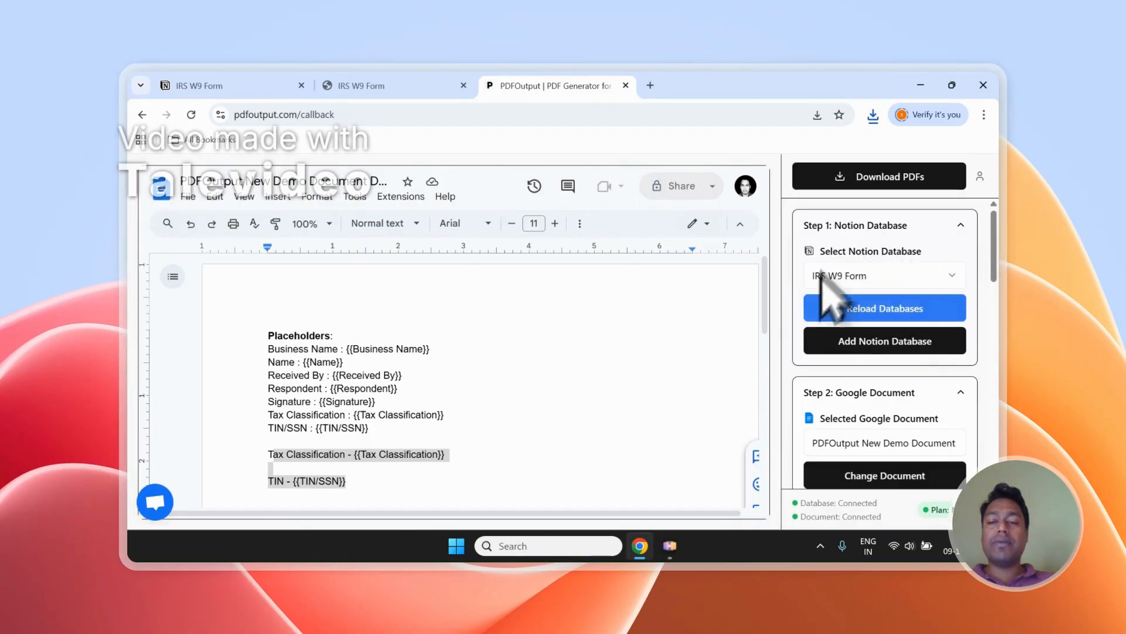
scroll(815, 367, down, 3)
scroll(830, 322, up, 3)
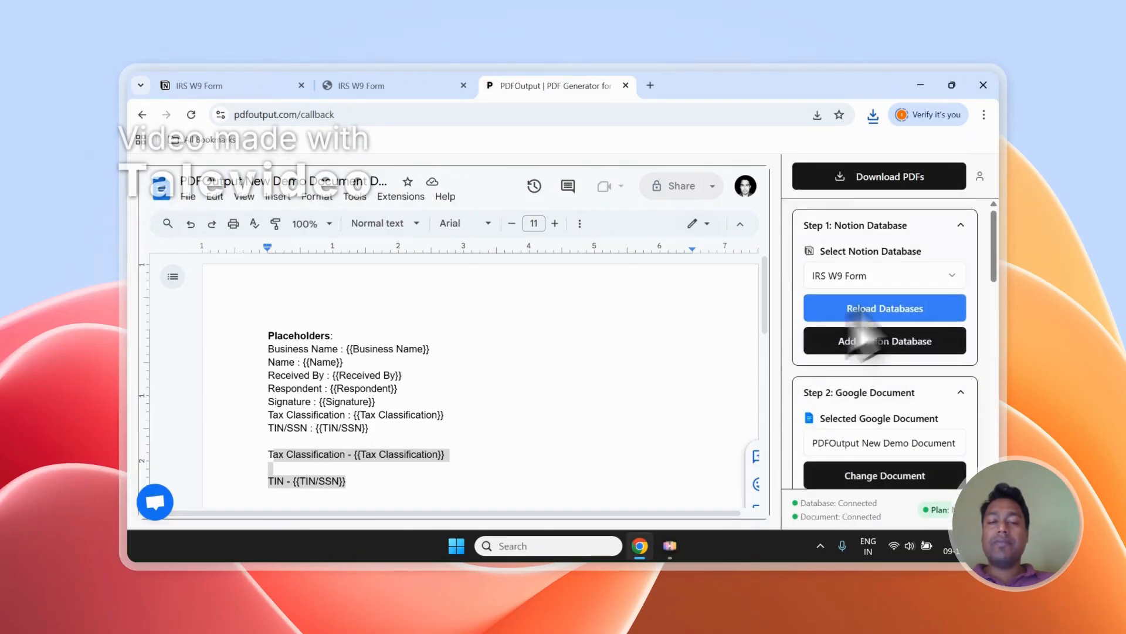
- Switch to the Notion responses, add a new page to the IRS W9 Form and set its GeneratePDF property to Ready to Generate
scroll(839, 381, down, 3)
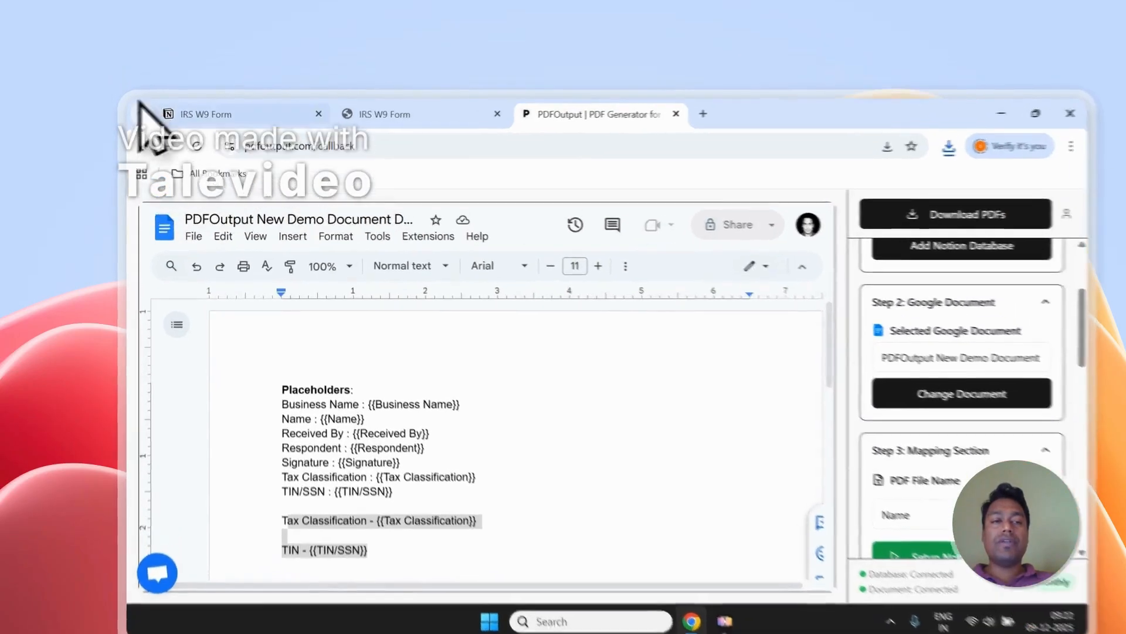
click(158, 113)
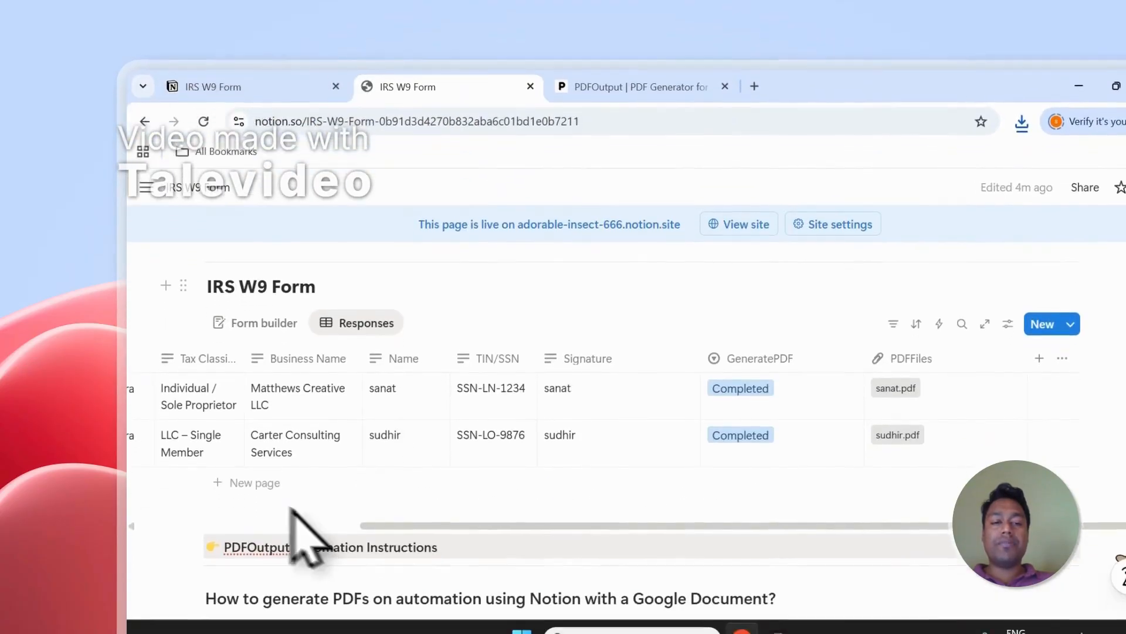
click(266, 527)
click(1060, 522)
click(799, 243)
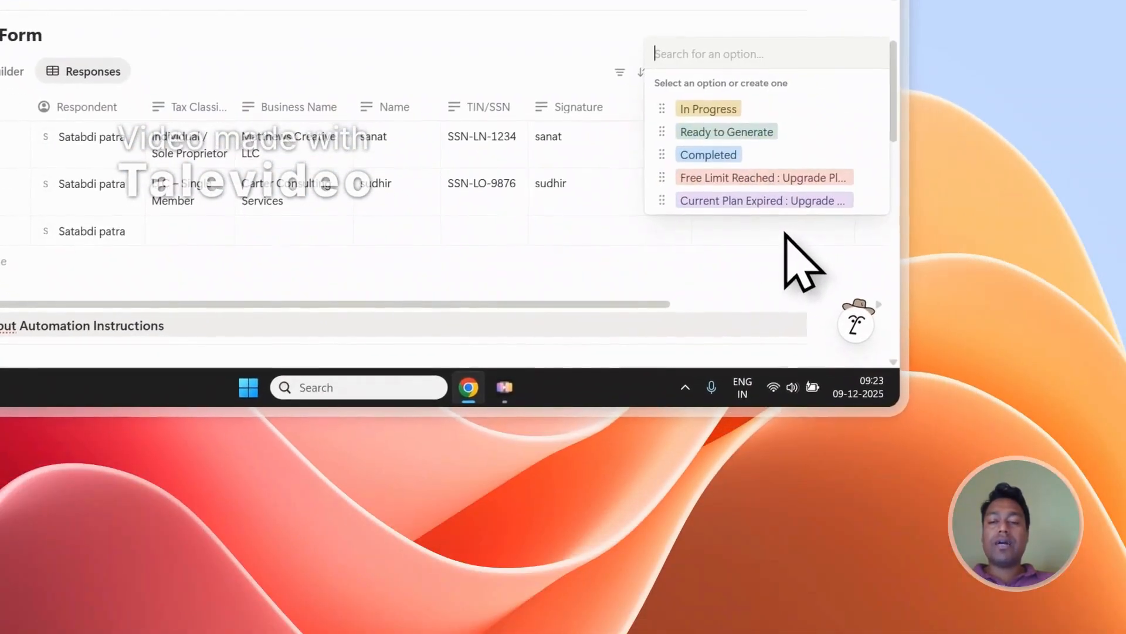
click(735, 147)
scroll(674, 296, right, 5)
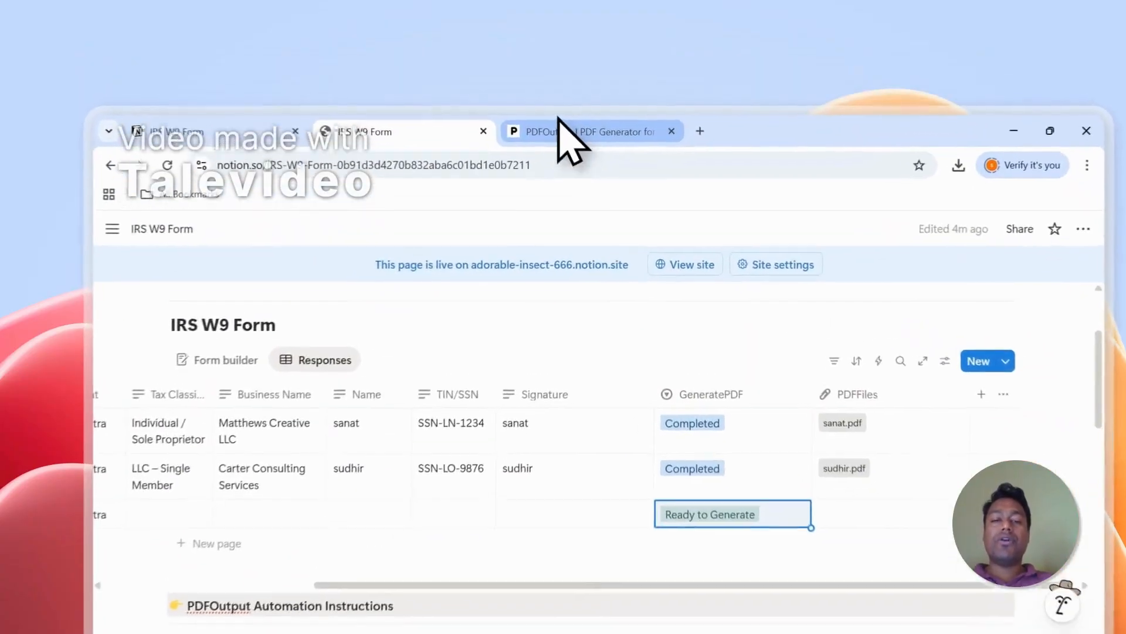
- Return to PDFOutput, view its support chat and close the chat
click(546, 87)
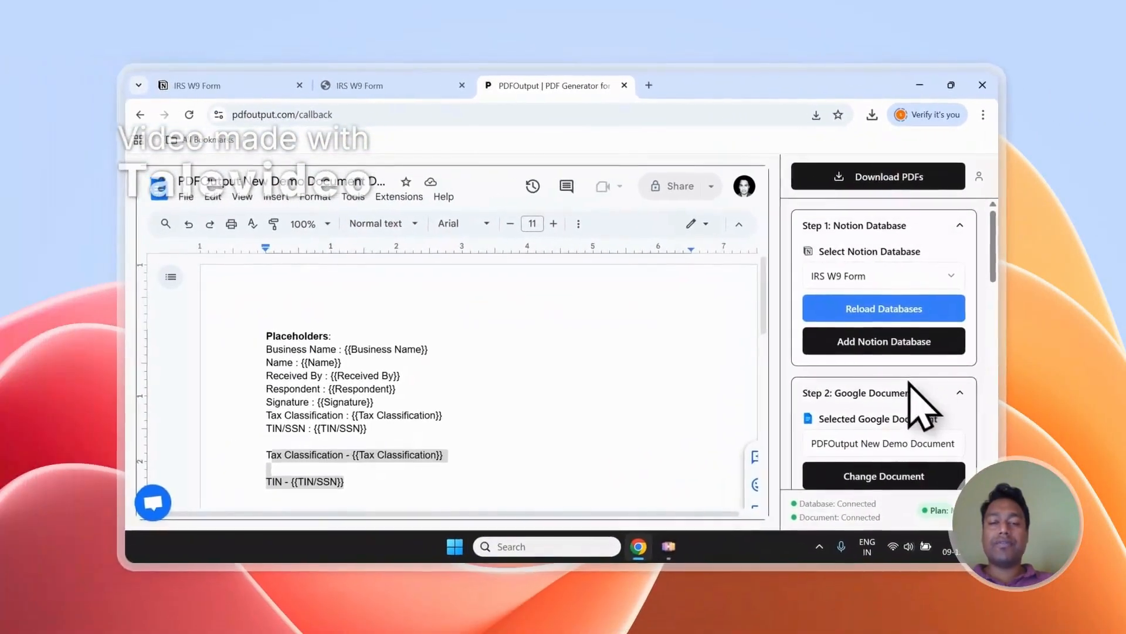
scroll(720, 303, down, 2)
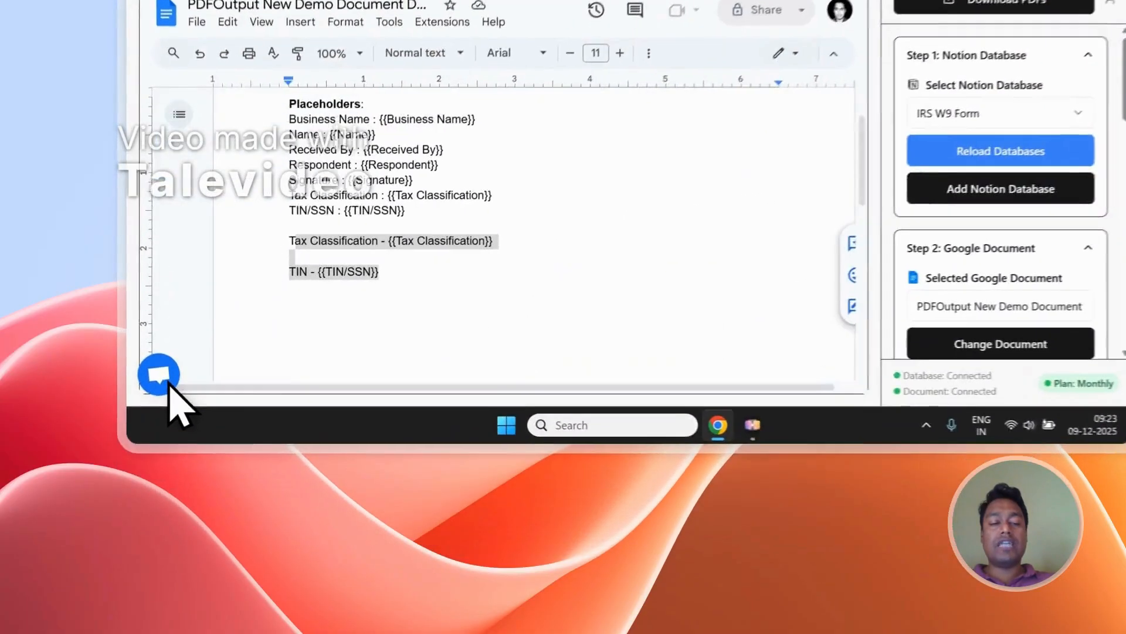
click(163, 506)
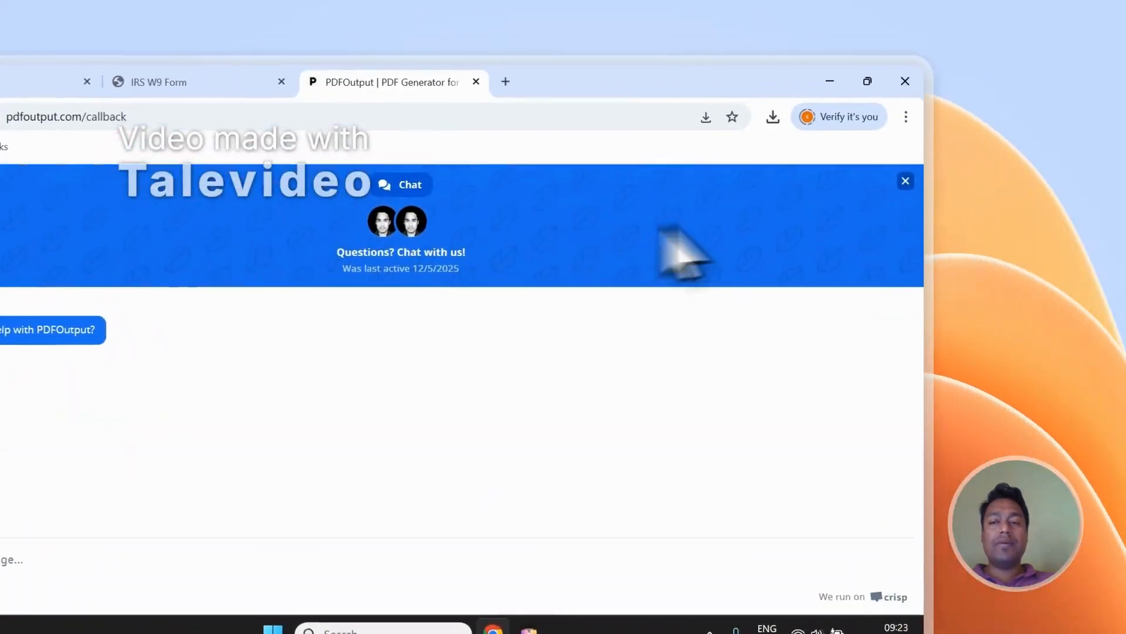
click(905, 181)
- Sign out of the PDFOutput account
click(902, 190)
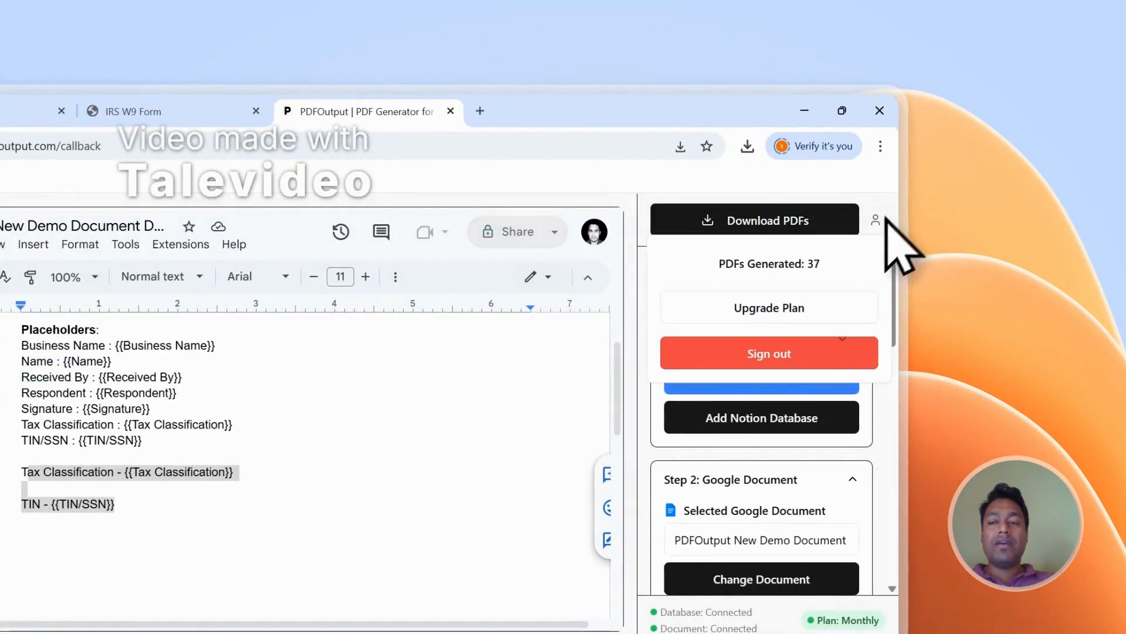
click(777, 364)
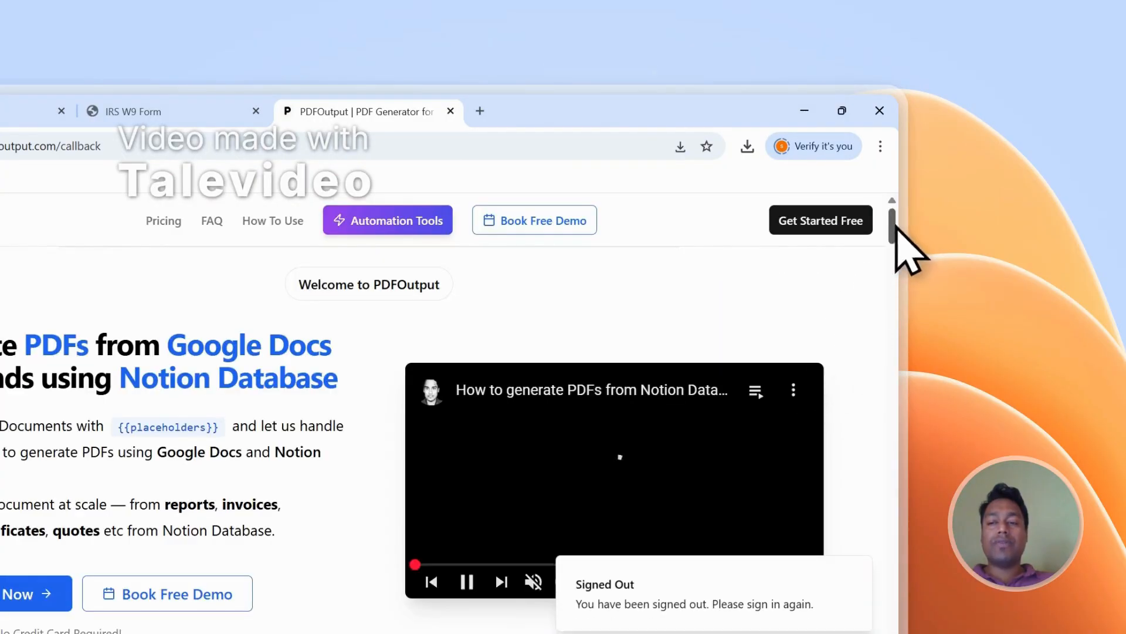
- Open the Contact page from the PDFOutput site footer, view its message form and return to the Notion responses
drag(895, 227, 901, 415)
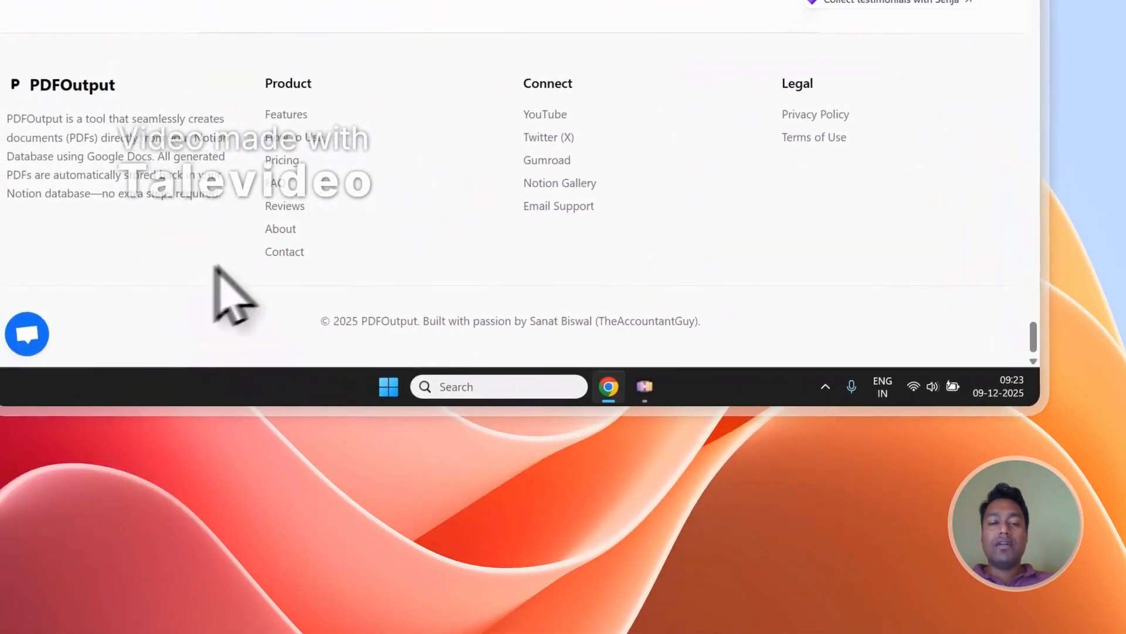
click(196, 254)
scroll(247, 223, down, 3)
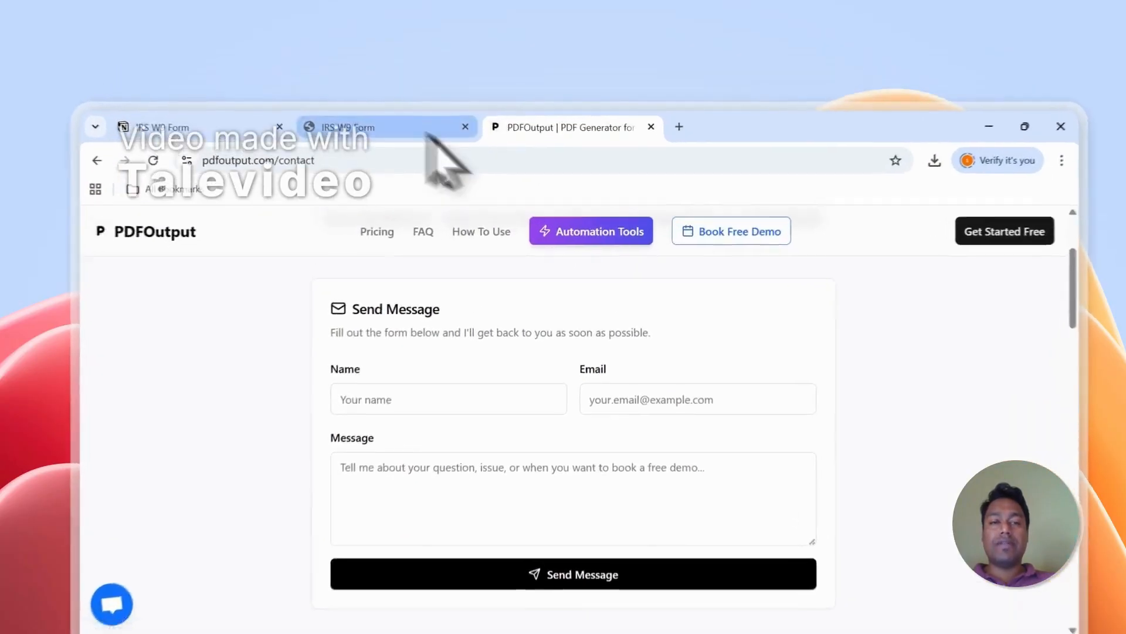
click(423, 86)
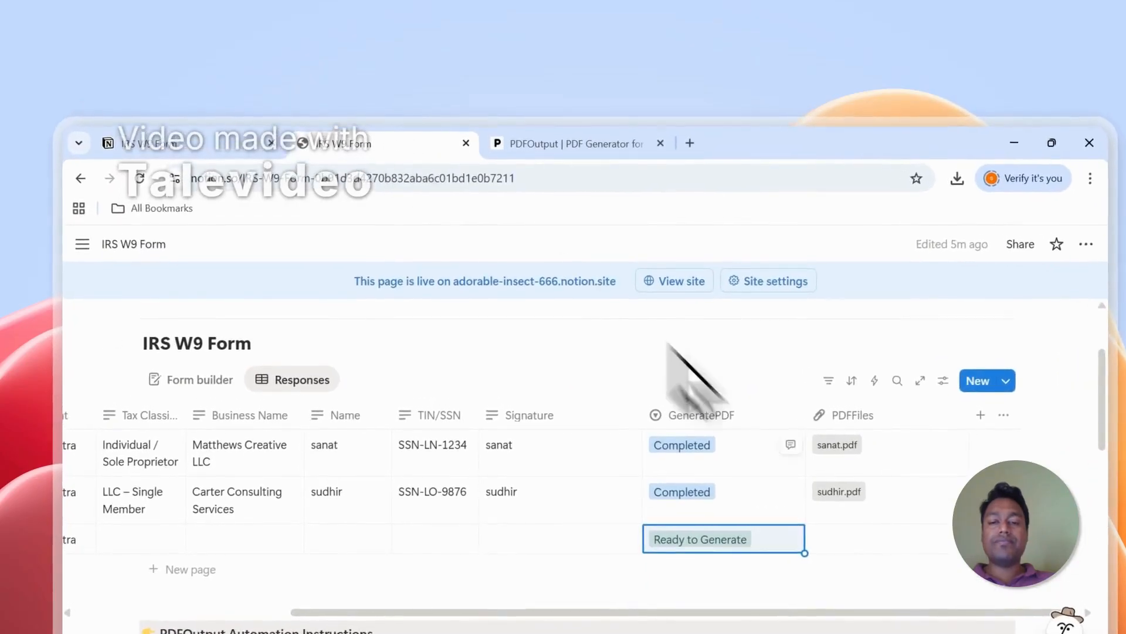